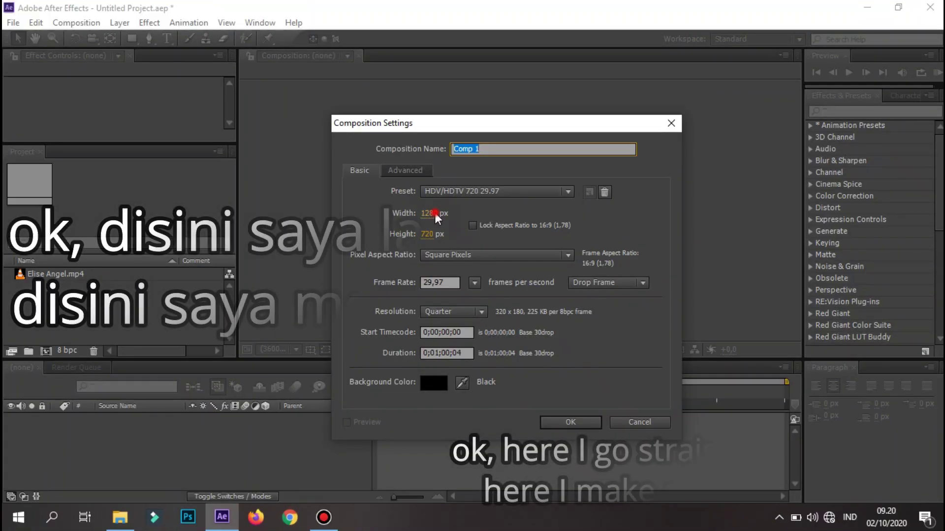
- Create a square composition with width and height of 800 px
left_click(428, 213)
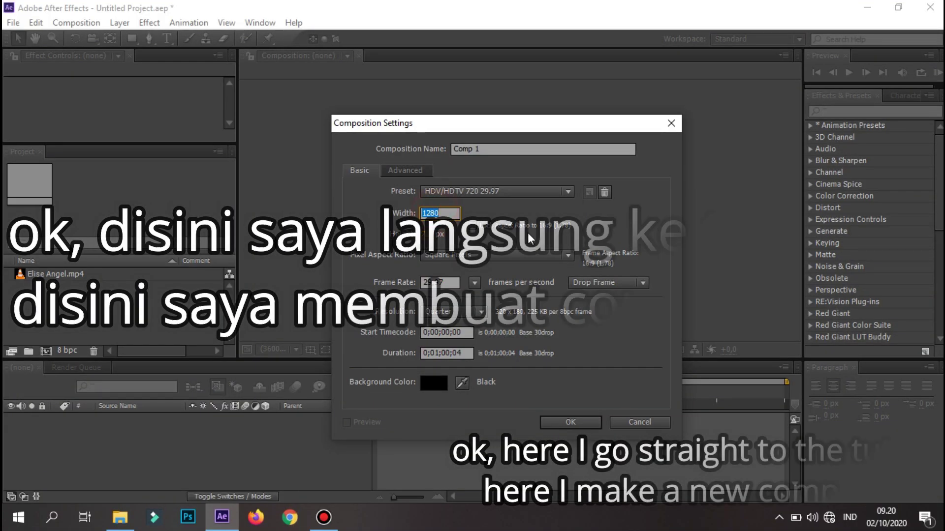
type("8")
key("Tab")
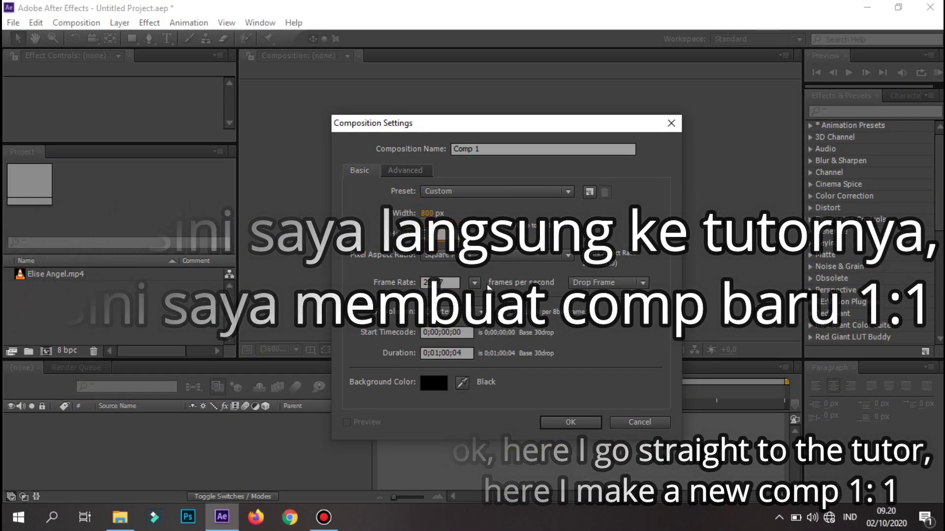
left_click(567, 423)
left_click_drag(50, 274, 197, 429)
left_click(567, 428)
key("space")
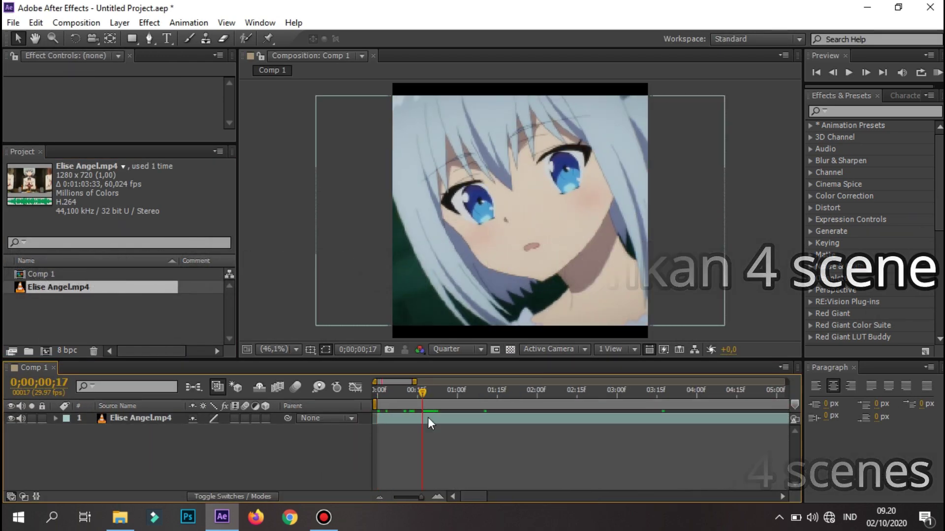
- Split the clip at each scene change into four pieces, the last at 1;12
key("ctrl+shift+d")
key("space")
key("ctrl+shift+d")
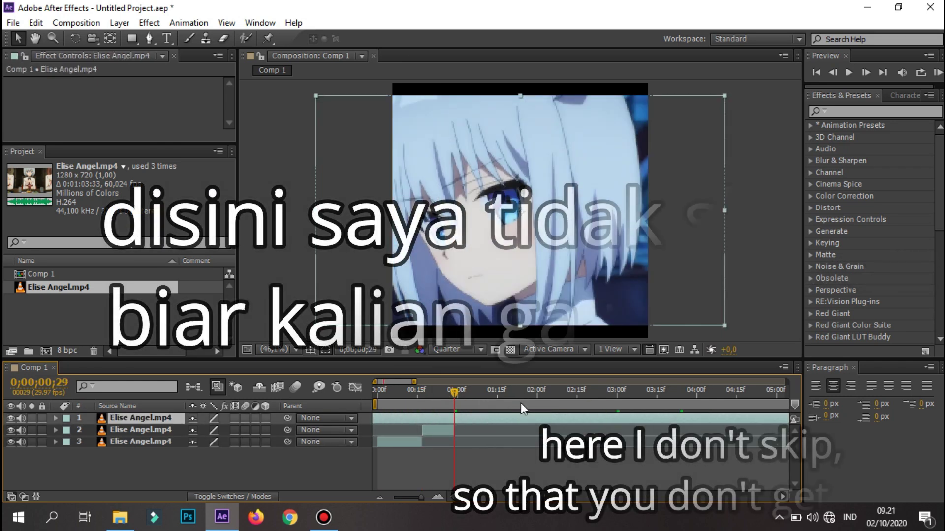
key("ctrl+shift+d")
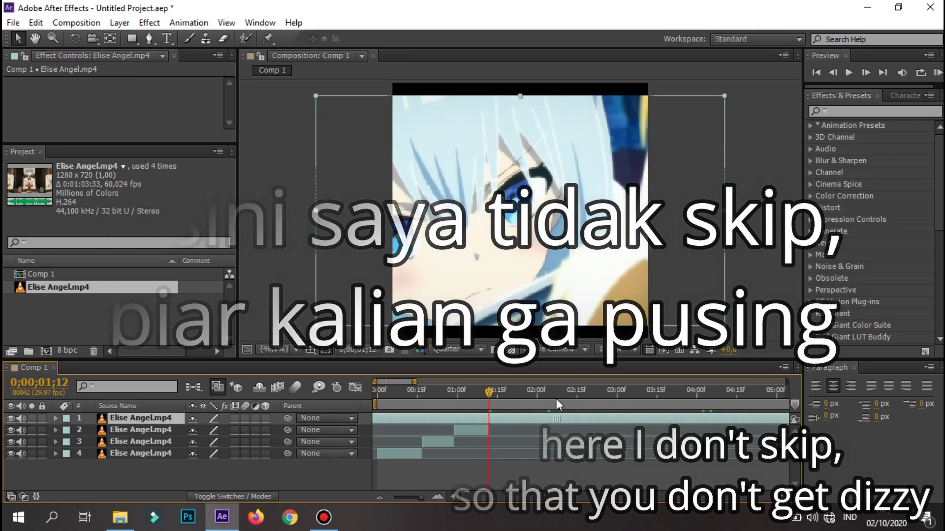
- Enable time remapping on layer 1 and frame blending on layer 4, and extend the work area to about 3 seconds
right_click(516, 420)
left_click(519, 394)
key("ctrl+alt+t")
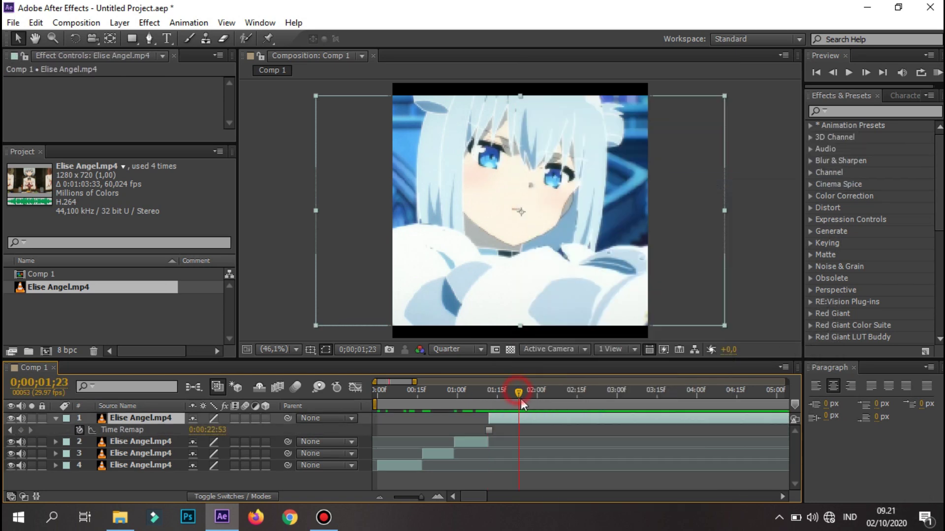
left_click(390, 392)
right_click(417, 482)
mouse_move(509, 127)
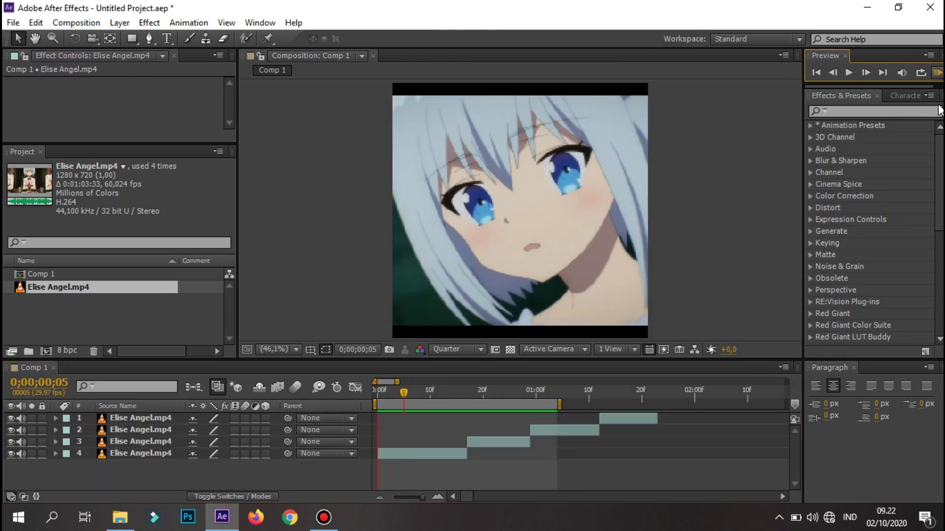
left_click_drag(566, 402, 538, 404)
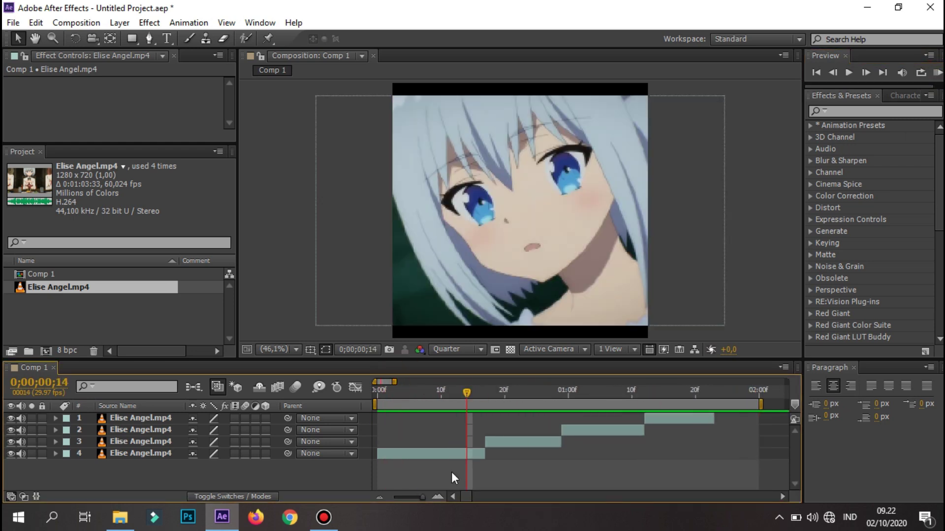
- Scale layer 4 to 113% and lengthen it, and scale layer 3 to 112%
left_click(445, 453)
key("s")
left_click_drag(224, 475, 231, 475)
left_click_drag(484, 453, 757, 453)
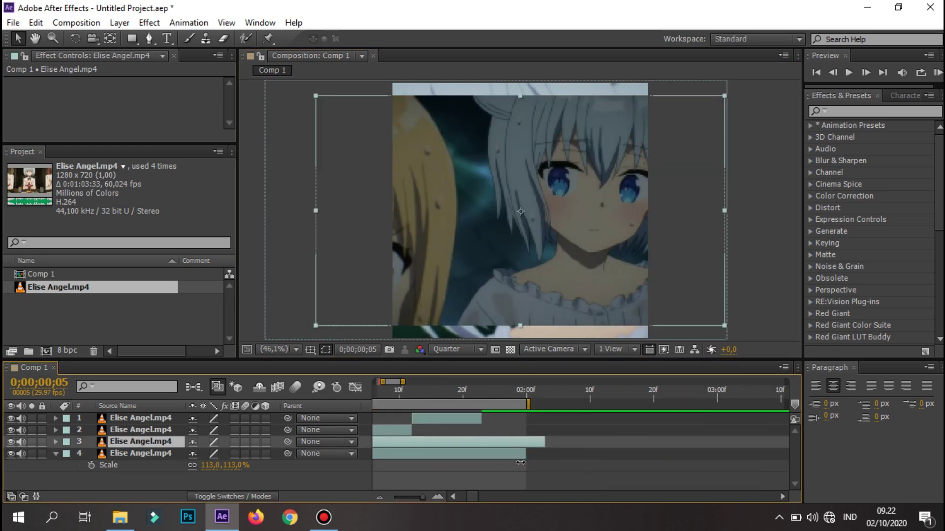
left_click(140, 441)
key("s")
mouse_move(231, 454)
left_mouse_down()
mouse_move(241, 459)
mouse_move(246, 443)
left_mouse_up()
left_click(140, 430)
key("s")
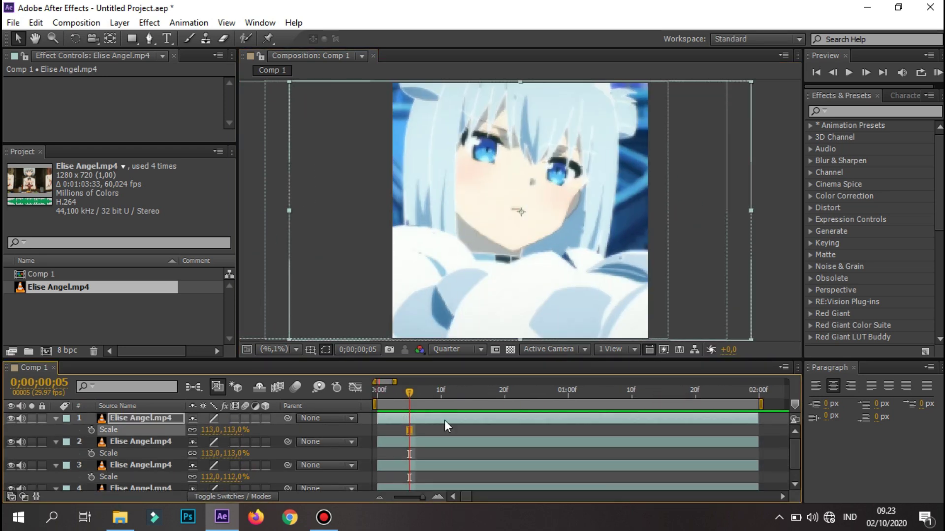
- Extend layer 1 over the work area and pre-compose the clip pieces with all attributes
right_click(444, 420)
left_click(469, 416)
right_click(496, 441)
left_click(517, 416)
left_click(489, 329)
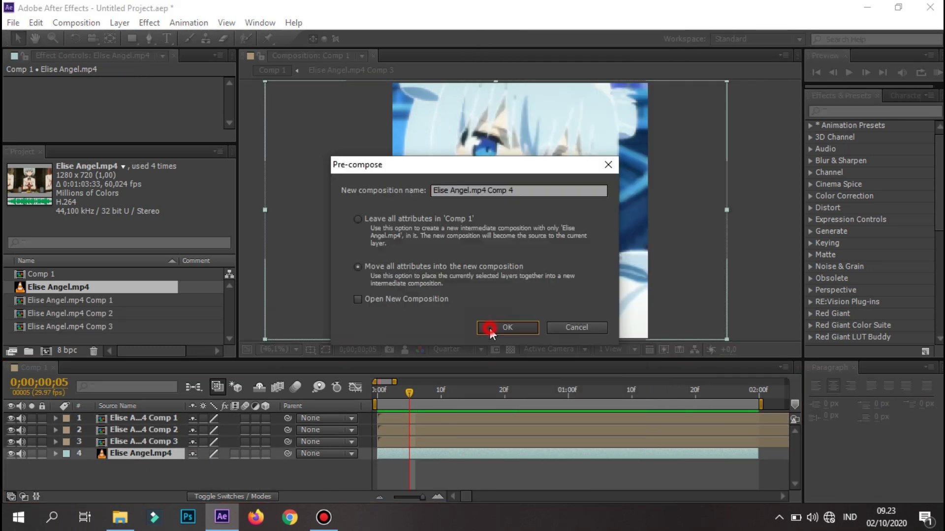
key("Home")
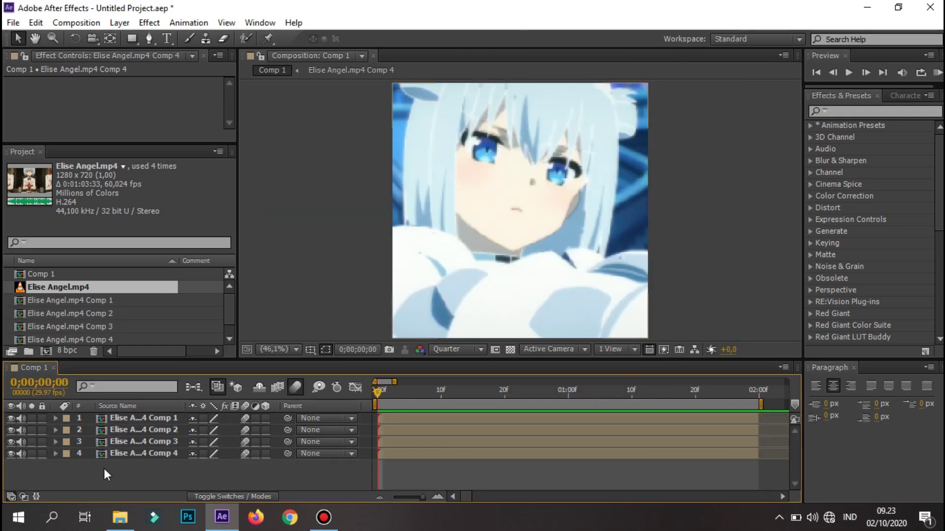
- Choose the Pen tool and show a Proportional Grid over the Comp 1 viewer
left_click(149, 39)
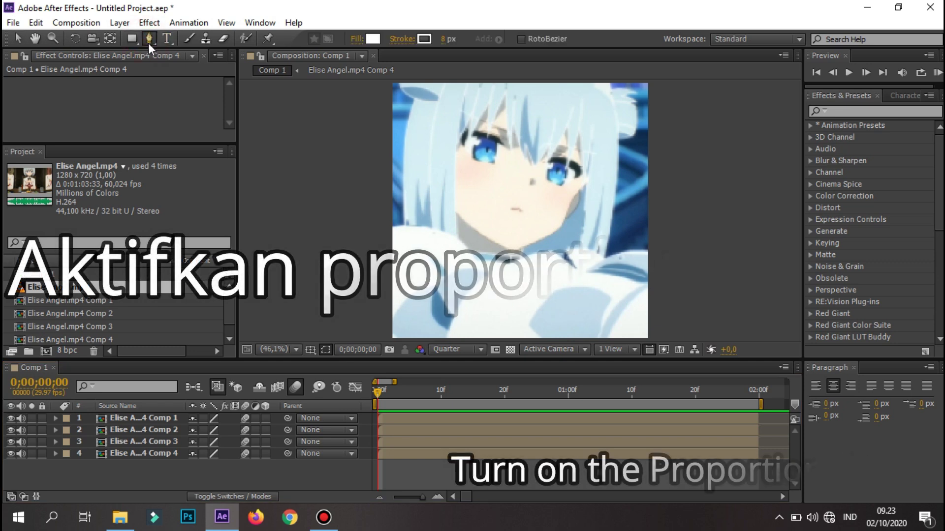
left_click(310, 349)
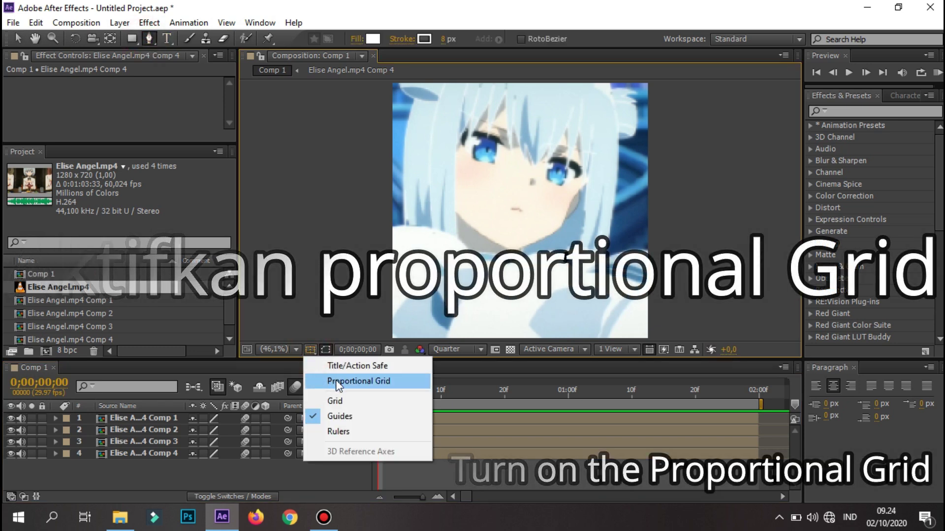
left_click(401, 385)
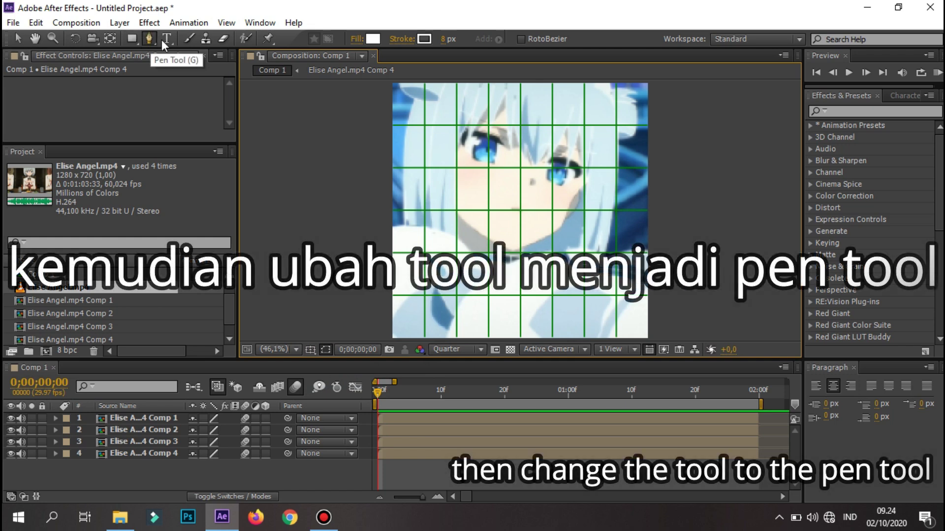
- Draw a straight vertical line down from the composition's top edge through the centre
left_click(519, 82)
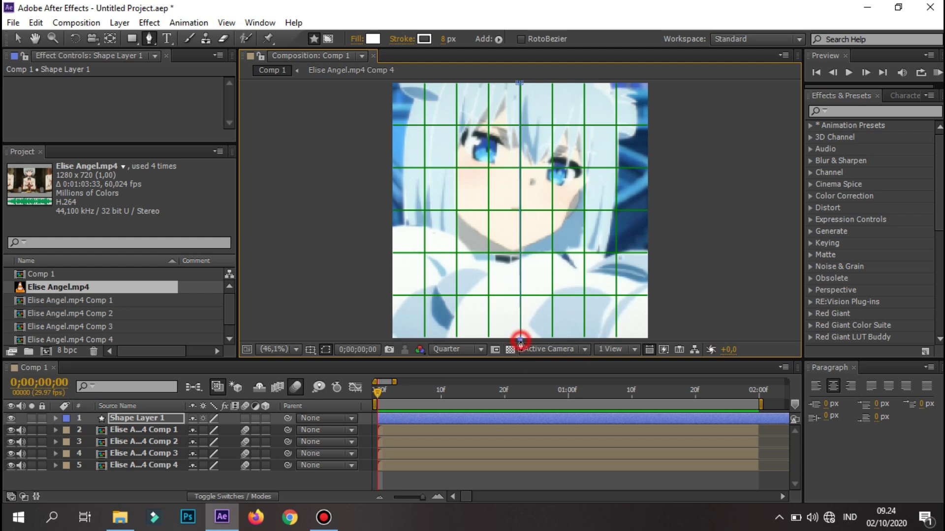
left_click(18, 38)
left_click_drag(518, 341, 521, 341)
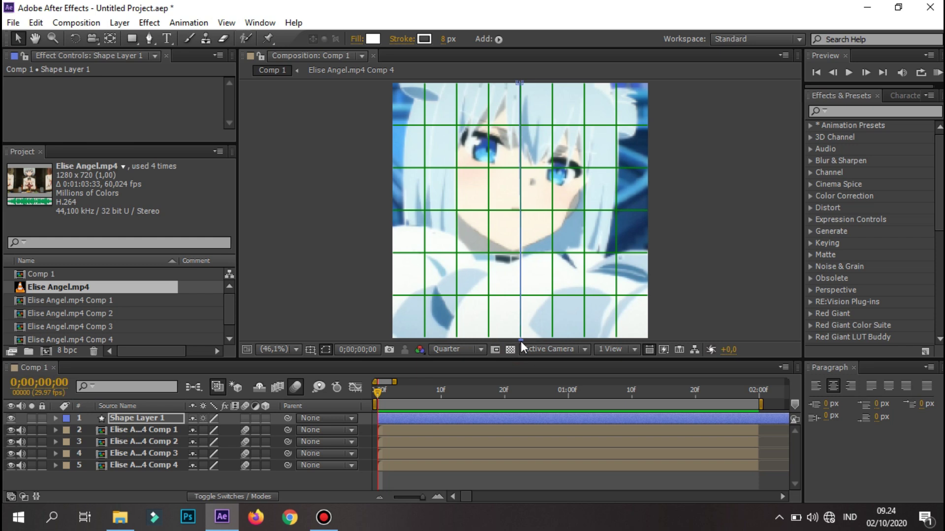
- Draw a horizontal line from the left edge through the centre, then turn the grid off
left_click(149, 38)
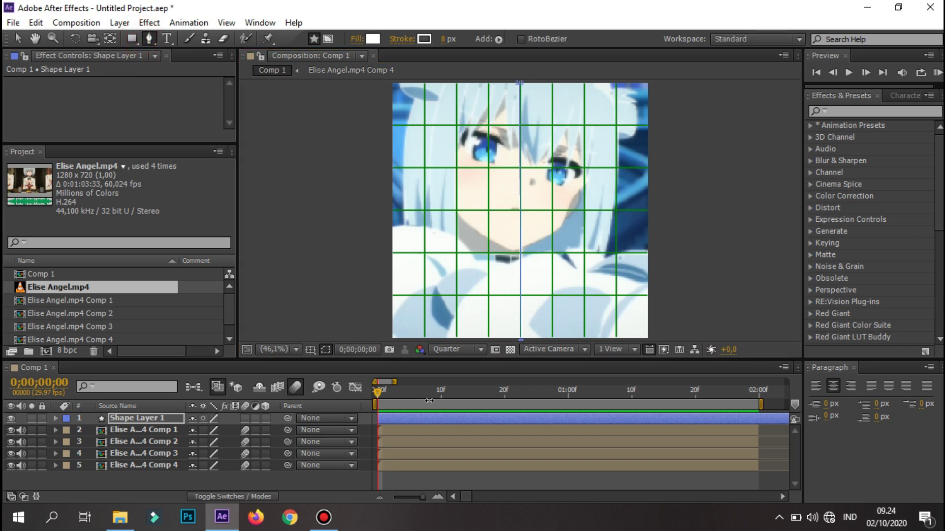
left_click(405, 464)
left_click(397, 480)
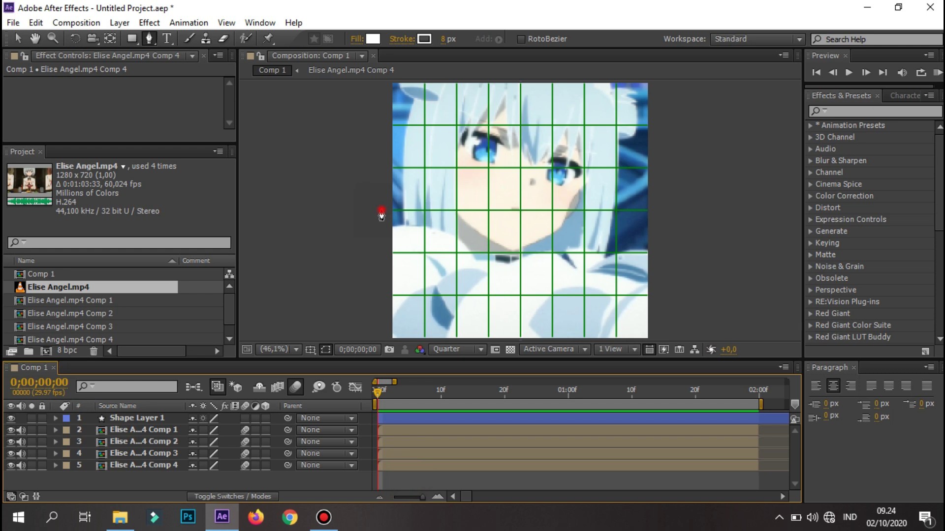
left_click(381, 211)
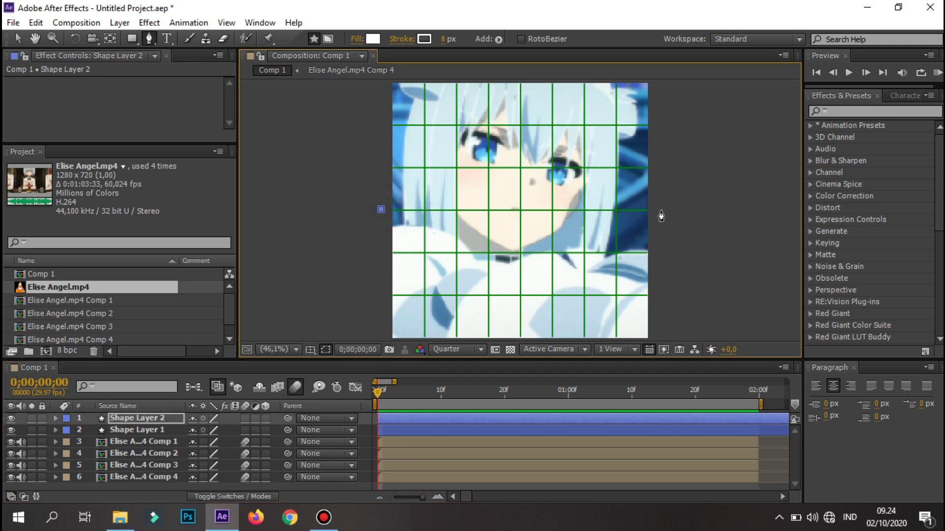
left_click(494, 431)
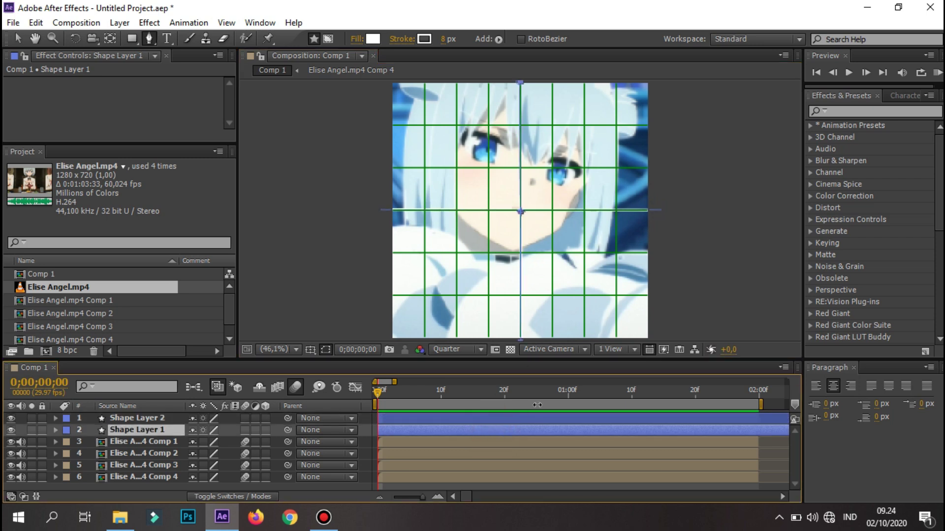
left_click(310, 350)
left_click(339, 398)
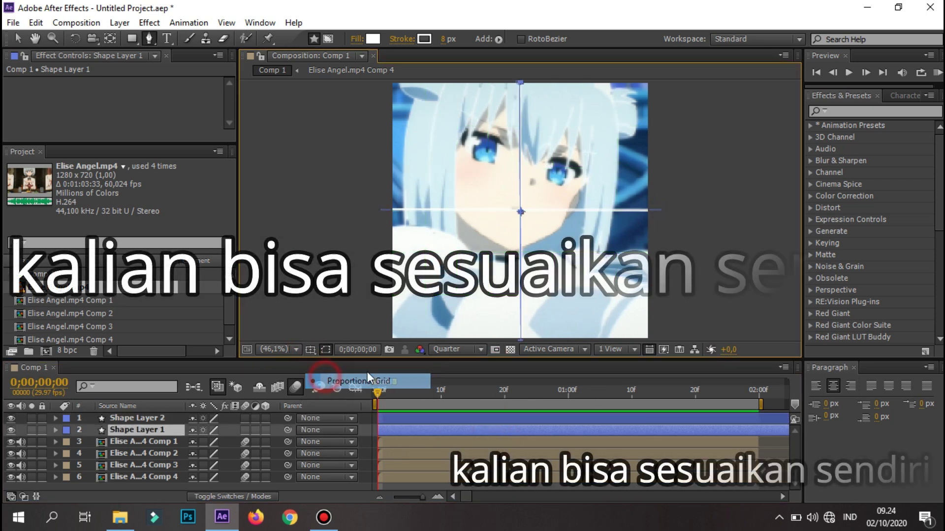
type("10")
- Set the stroke width of both line layers to 15 px
left_click(774, 418)
left_click(446, 39)
type("10")
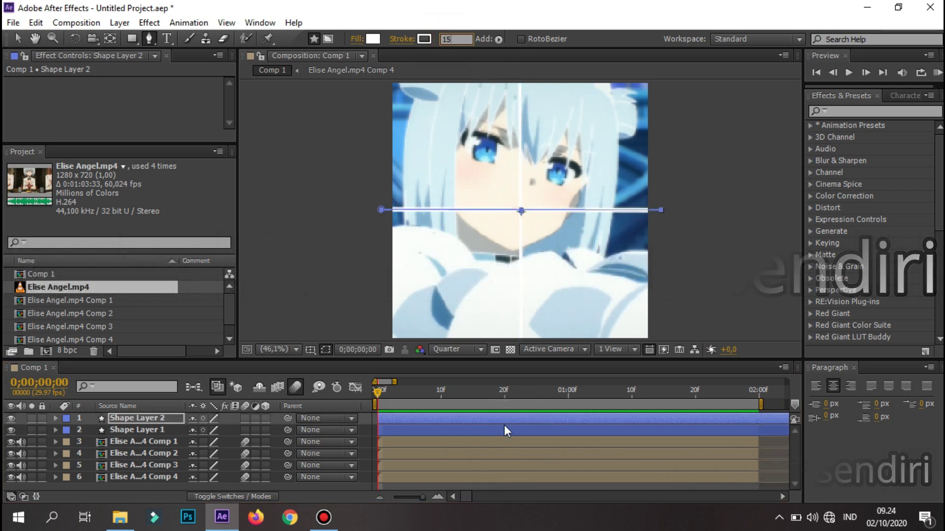
left_click(503, 428)
left_click(519, 409)
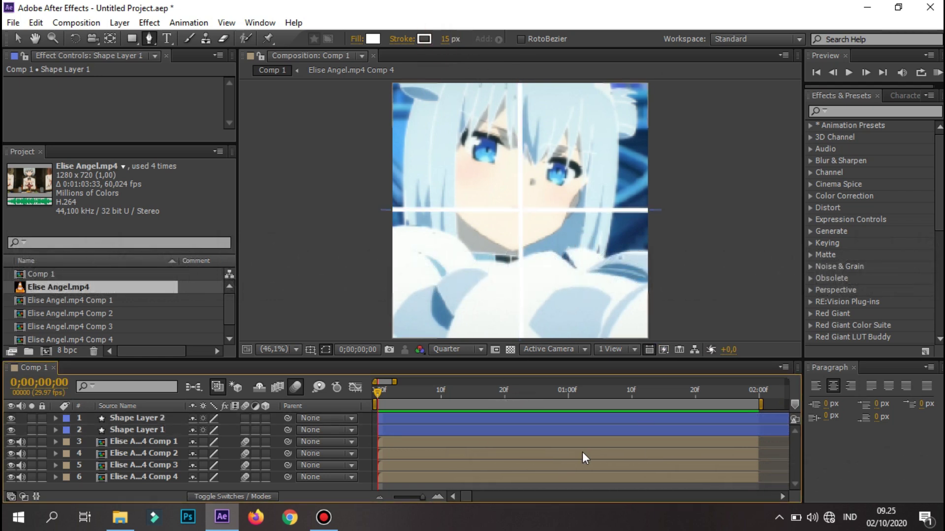
- Pre-compose the horizontal and vertical line layers into Pre-comp 1
left_click(512, 418)
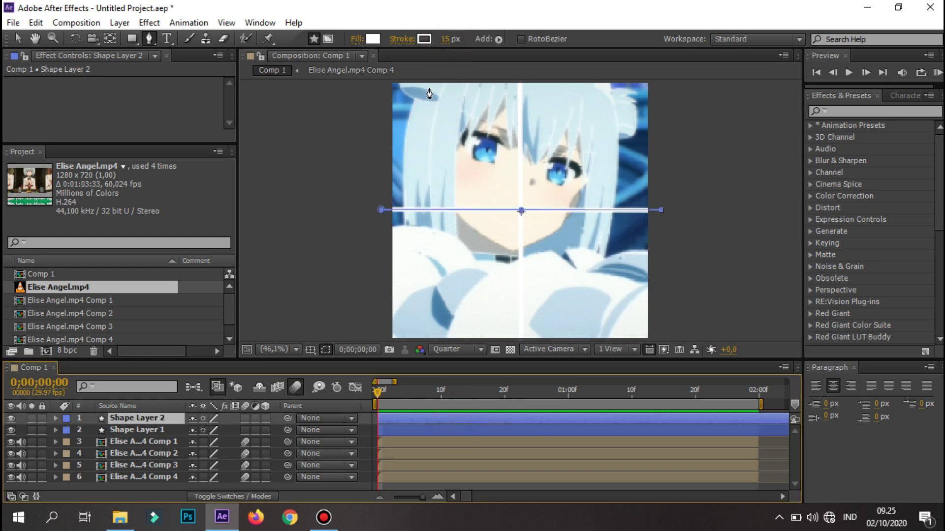
type("13")
left_click(536, 428)
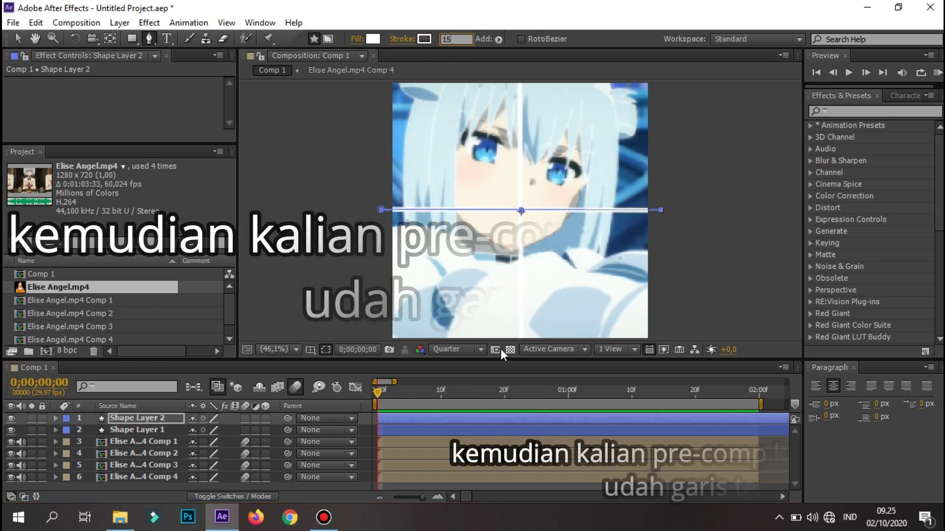
left_click(536, 426)
right_click(536, 427)
left_click(546, 418)
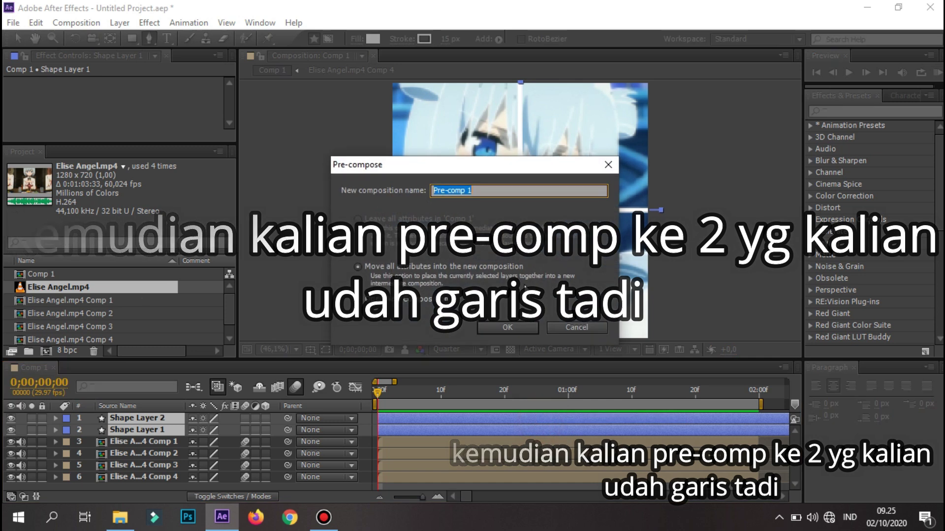
left_click(509, 325)
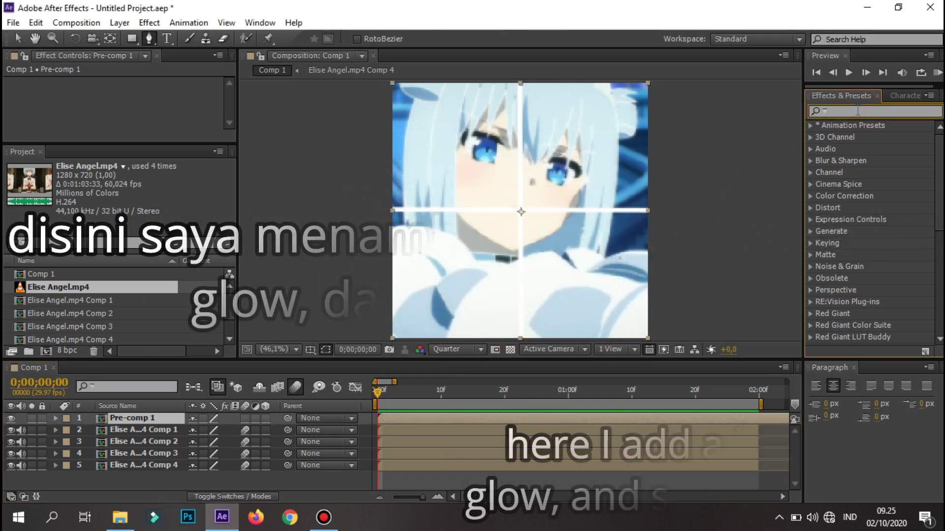
- Apply a Fill effect to Pre-comp 1 with light blue colour 0084FF
type("fill")
left_click_drag(846, 208, 544, 418)
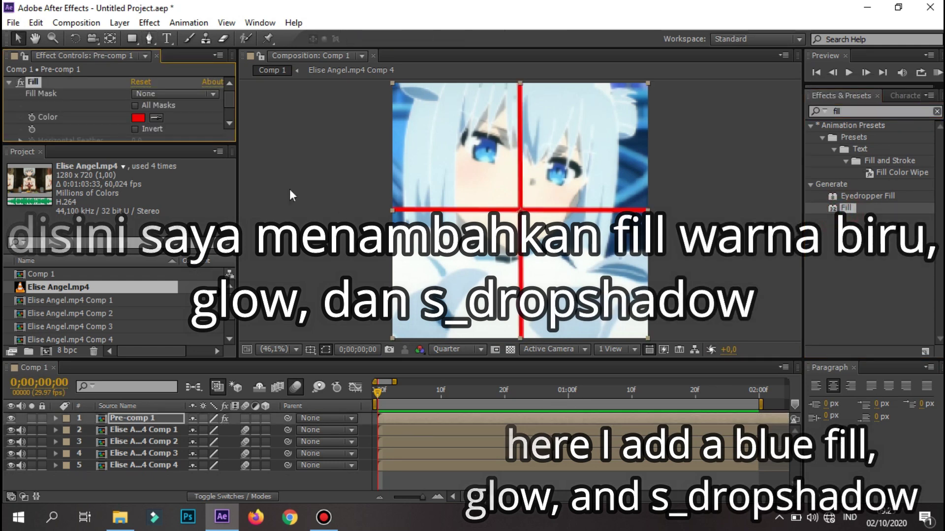
left_click(138, 117)
left_click(754, 315)
left_click_drag(754, 315, 752, 324)
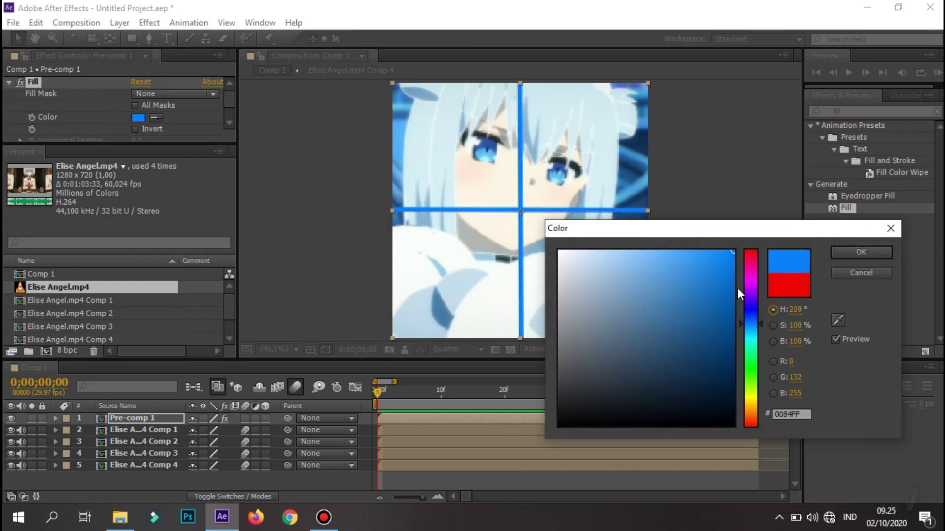
left_click(839, 250)
- Add Glow and S_DropShadow to Pre-comp 1, with shadow shift 0 and blur 100
type("glow")
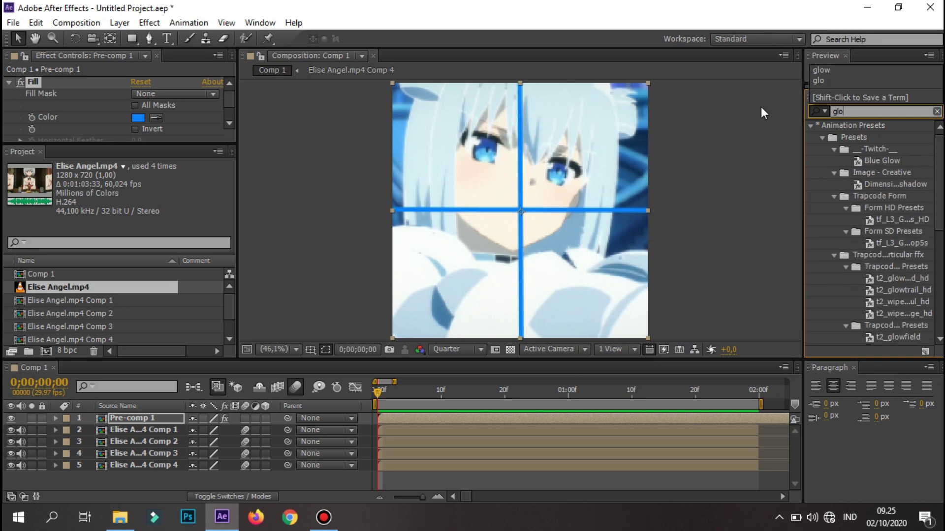
mouse_move(861, 315)
left_mouse_down()
mouse_move(648, 361)
mouse_move(553, 418)
left_mouse_up()
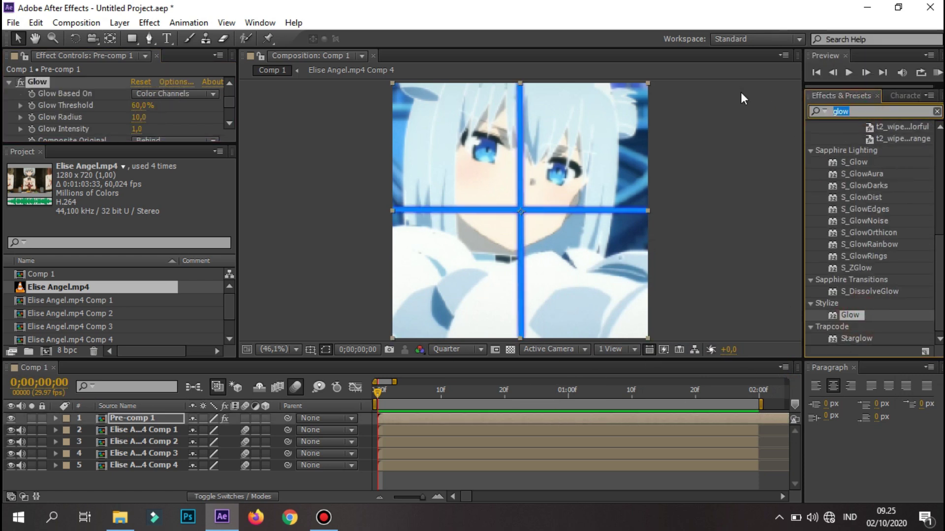
type("shad")
left_click_drag(594, 417, 595, 418)
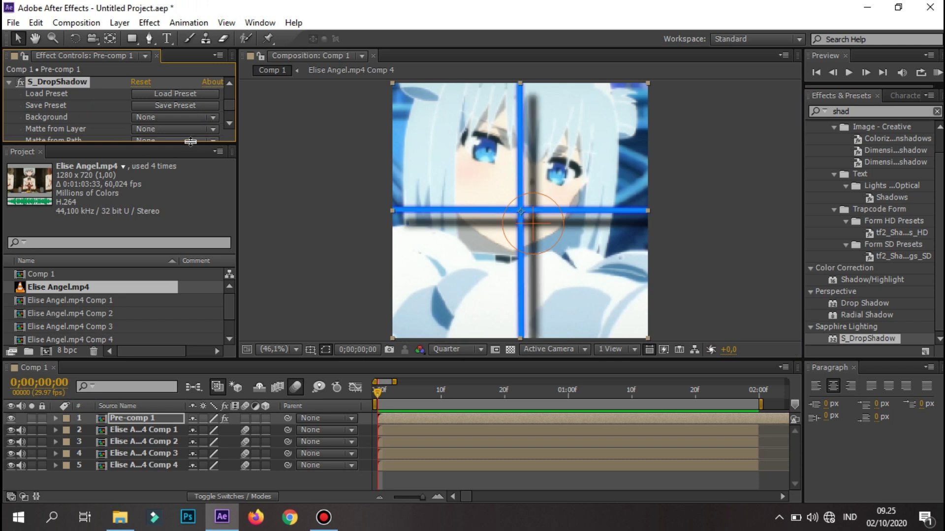
left_click_drag(187, 145, 187, 212)
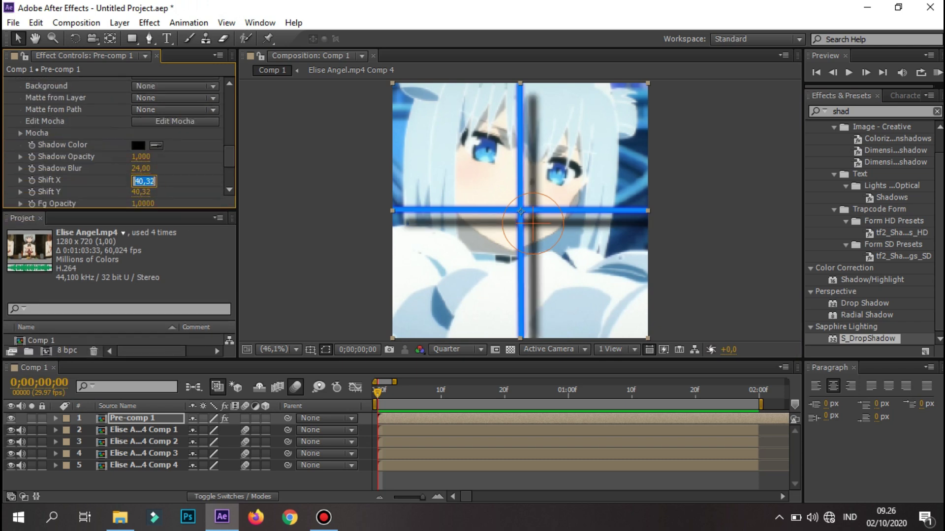
left_click(138, 169)
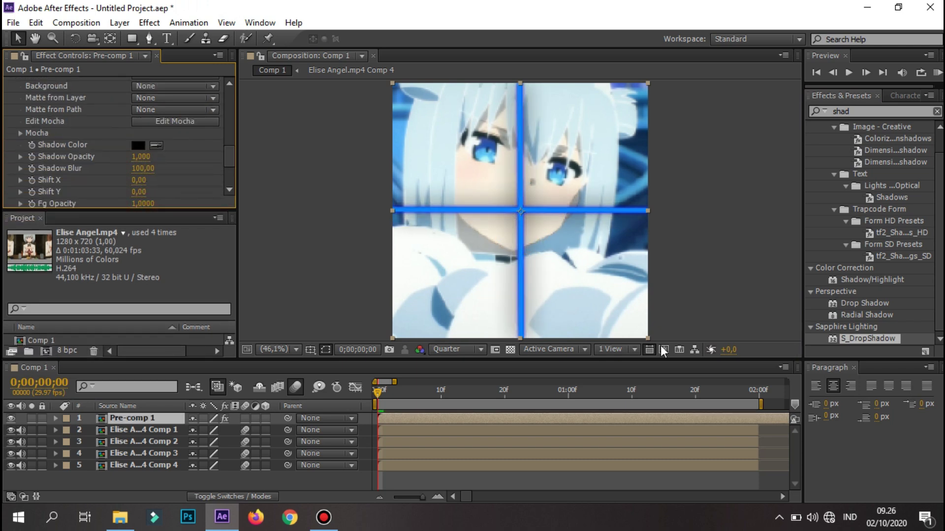
left_click(605, 483)
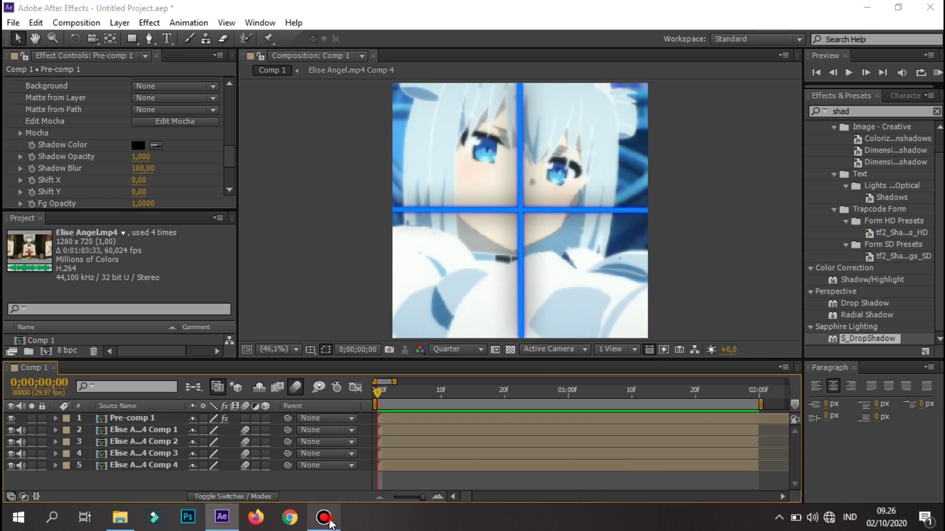
left_click(619, 441)
- Review Pre-comp 1's Fill and Glow settings and select the first Elise clip comp
left_click(608, 419)
left_click(606, 442)
left_click(614, 430)
left_click(606, 419)
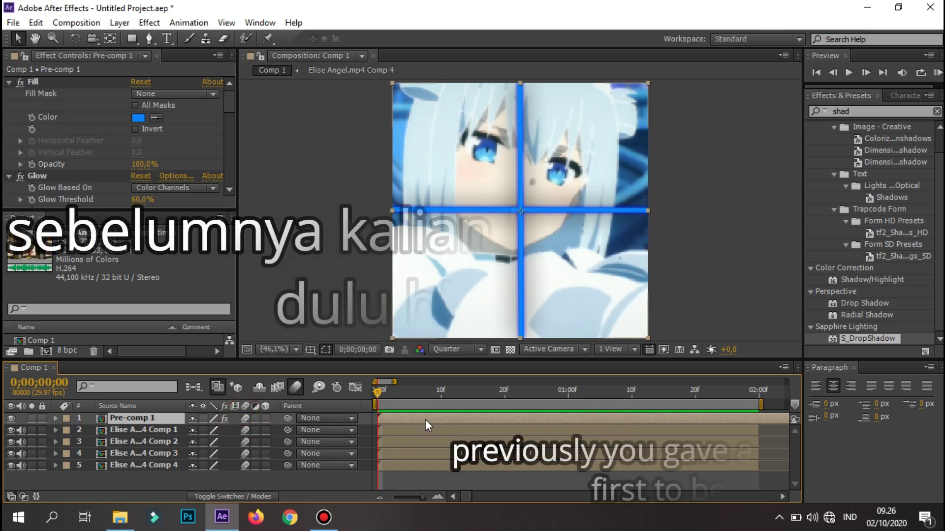
left_click(475, 429)
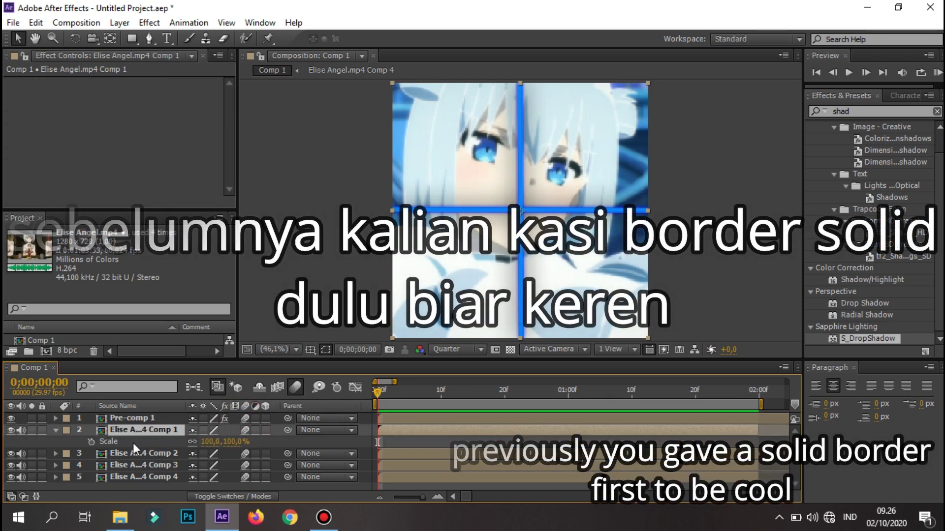
- Create a new blue solid layer, Royal Blue Solid 1
right_click(41, 445)
mouse_move(215, 298)
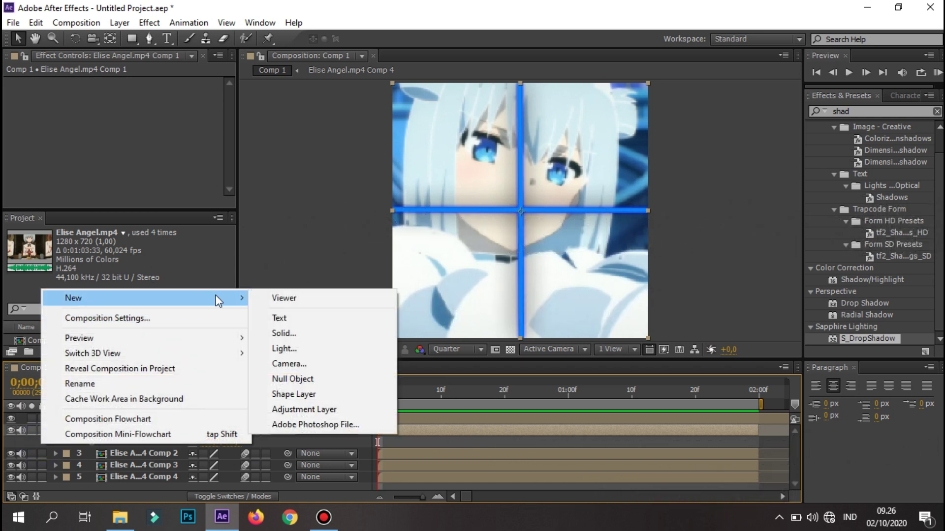
left_click(314, 335)
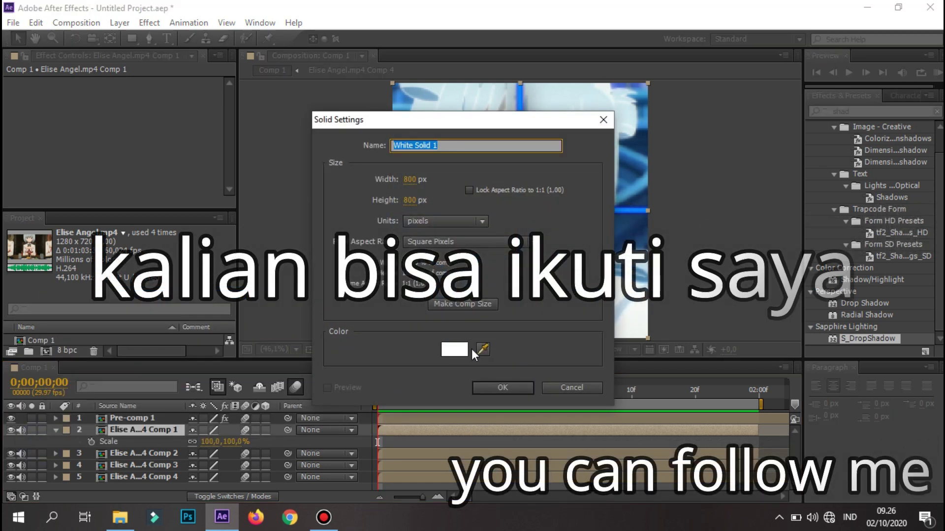
left_click(454, 349)
left_click(733, 251)
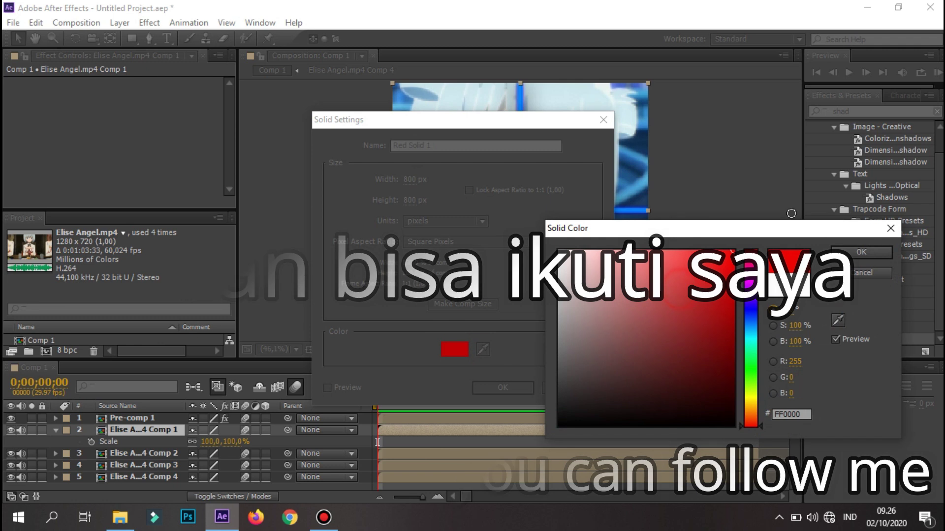
left_click(751, 329)
left_click(859, 253)
left_click(490, 394)
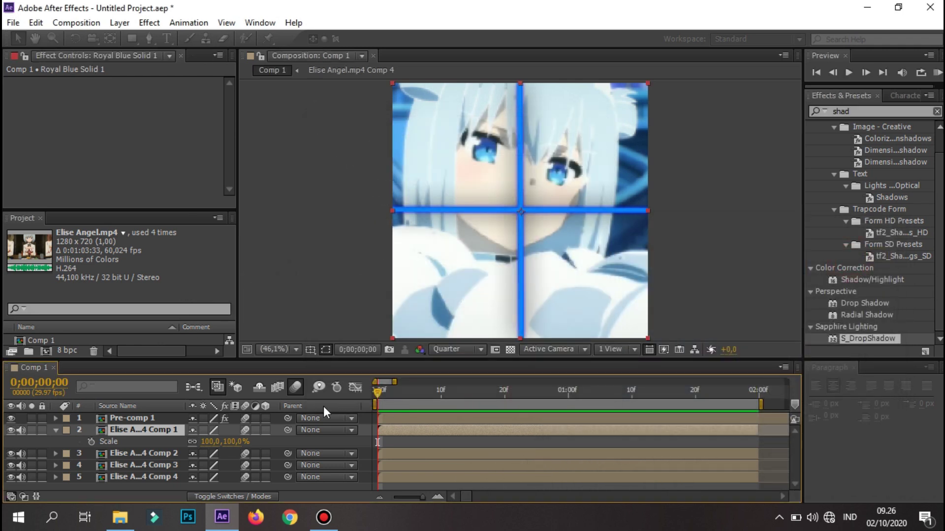
- Move the blue solid beneath Elise Comp 1 and scale that clip to 97%
left_click_drag(147, 432, 145, 457)
left_click(406, 430)
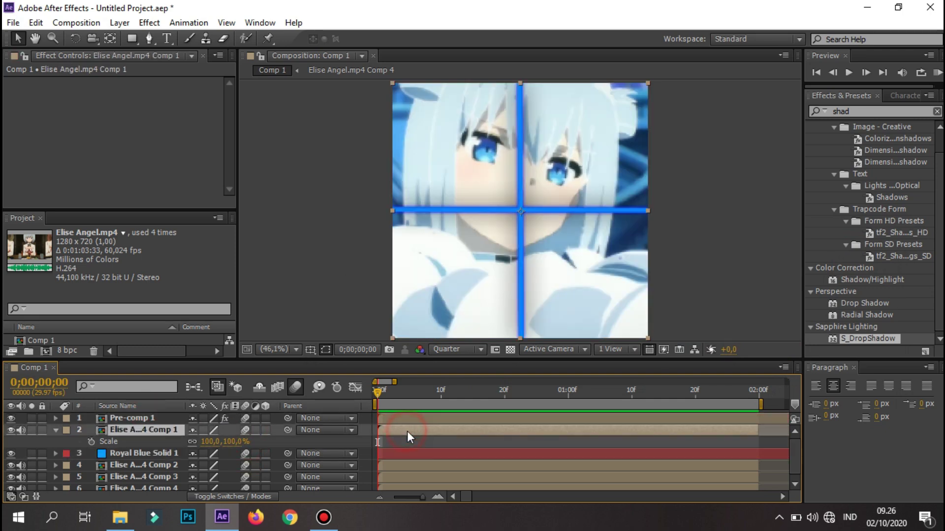
left_click_drag(233, 444, 229, 442)
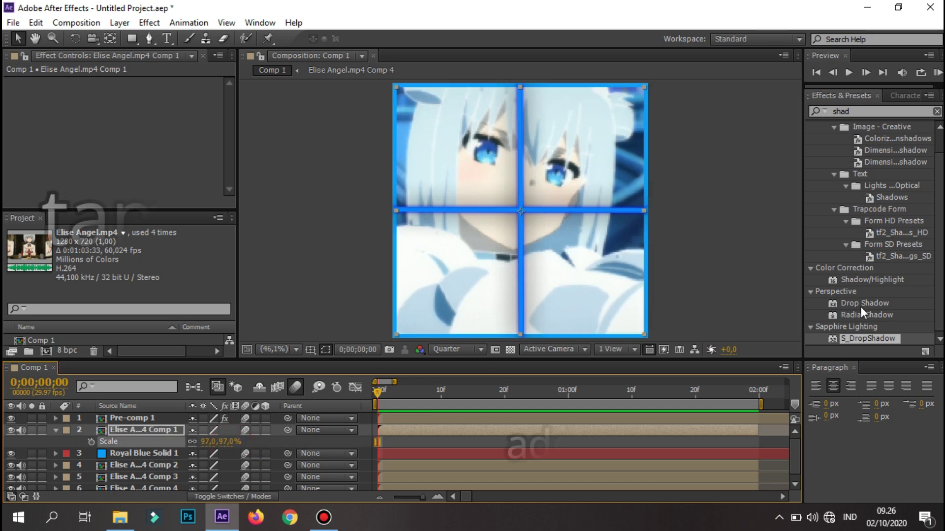
left_click(142, 418)
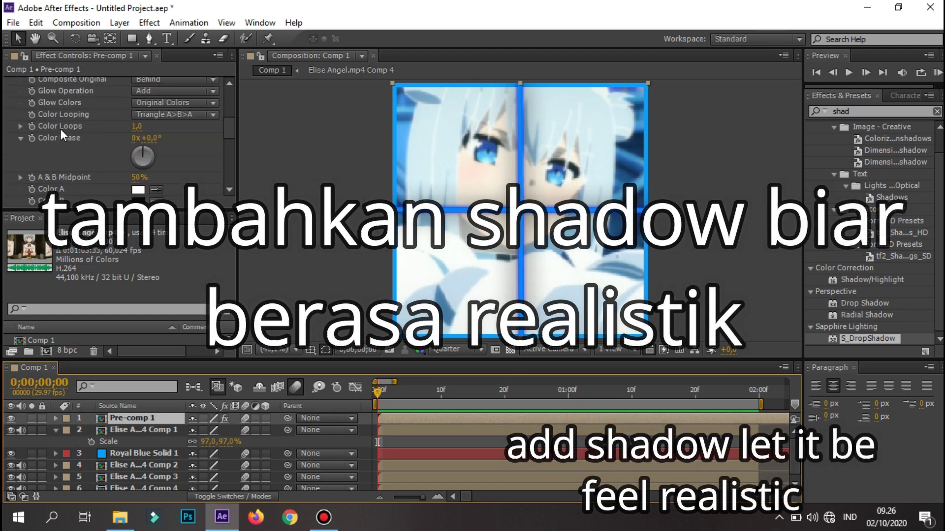
- Apply S_DropShadow to Elise Comp 1 with Shadow Blur 100
left_click(593, 452)
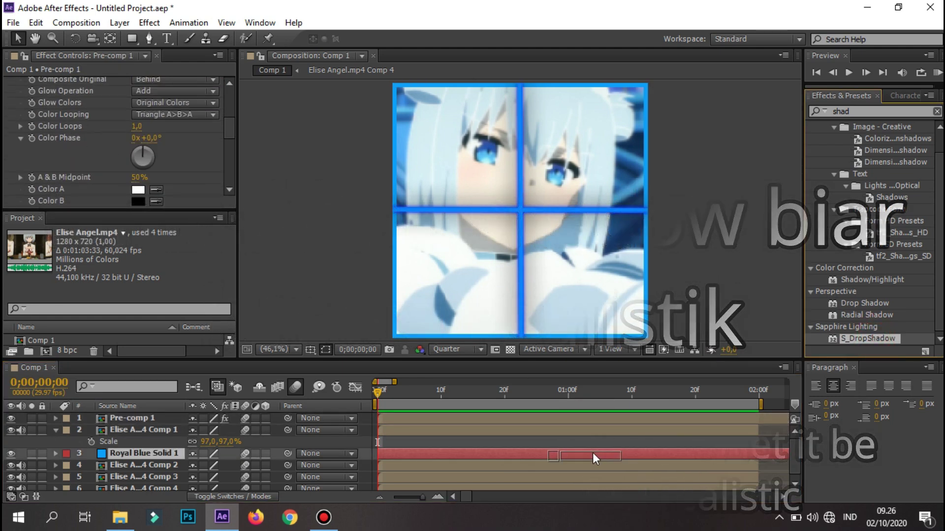
left_click_drag(593, 453, 570, 429)
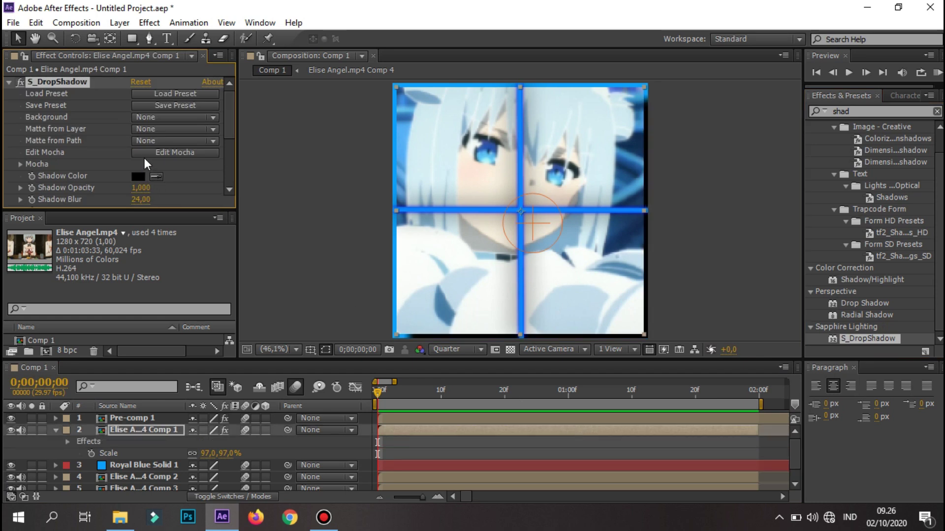
scroll(139, 199, "down", 3)
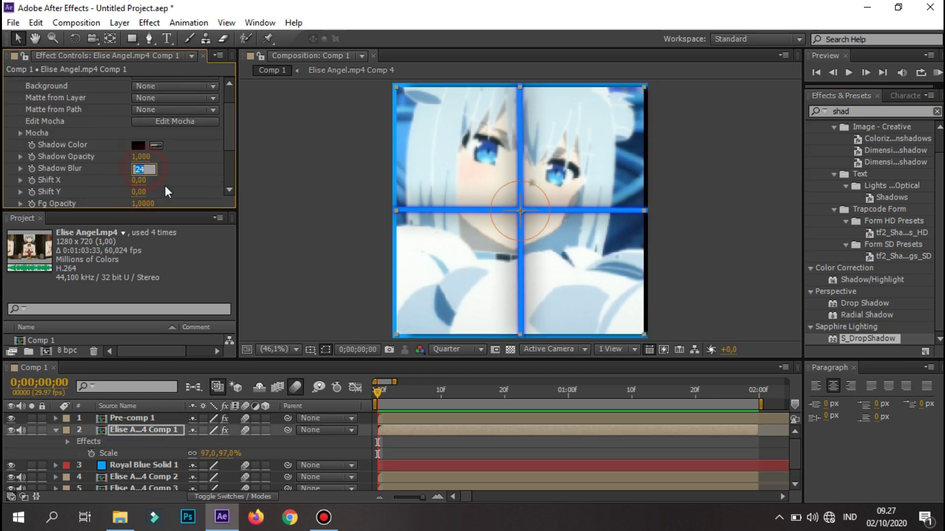
type("100")
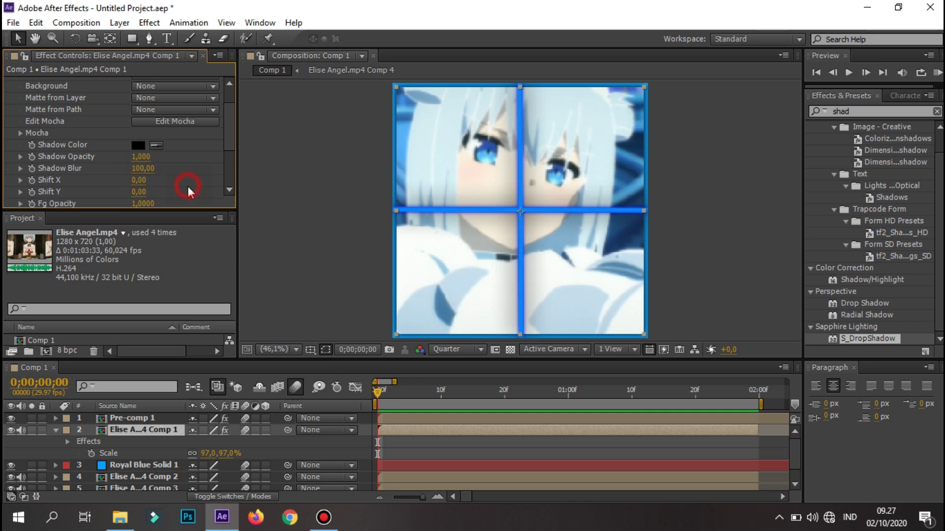
left_click(526, 449)
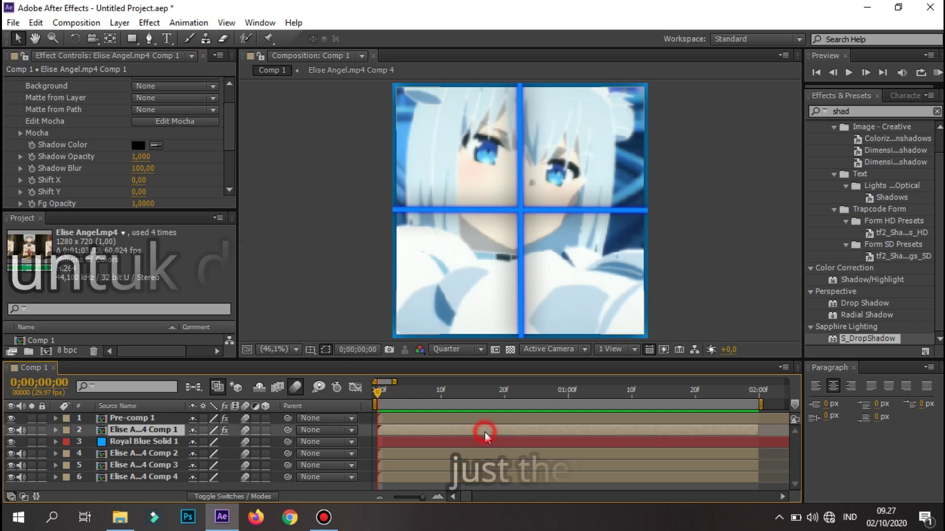
- Duplicate the Royal Blue Solid 1 layer
right_click(491, 441)
key("Escape")
key("ctrl+d")
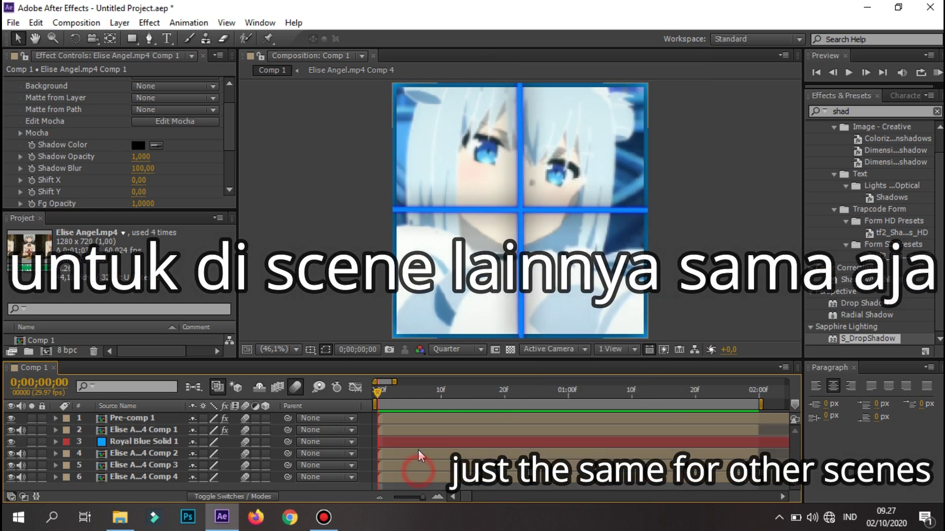
- Place a blue solid copy beneath Elise Comp 2 and duplicate another for the next clip
mouse_move(158, 442)
left_mouse_down()
mouse_move(167, 470)
mouse_move(140, 474)
mouse_move(138, 488)
left_mouse_up()
key("ctrl+d")
key("ctrl+d")
scroll(385, 450, "up", 3)
- Scale the Elise clip comps to 95% so each shows a blue border
left_click(421, 432)
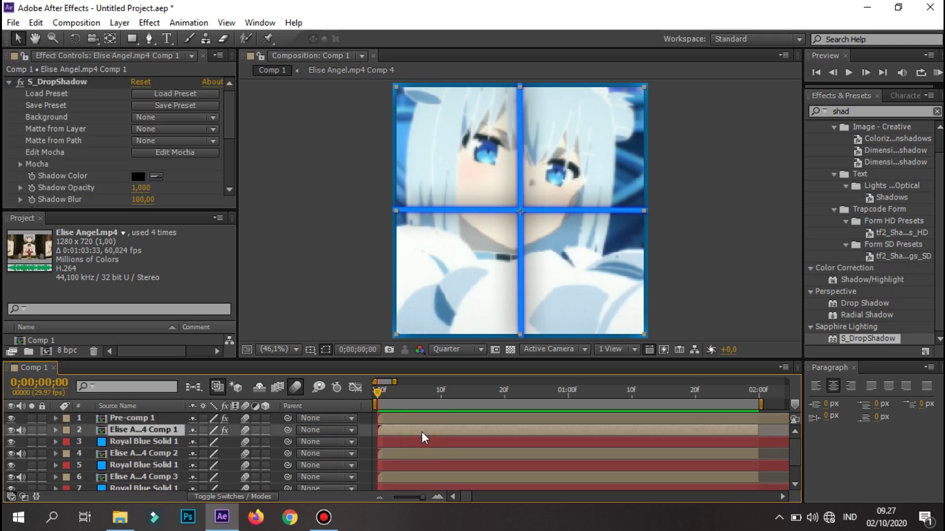
key("s")
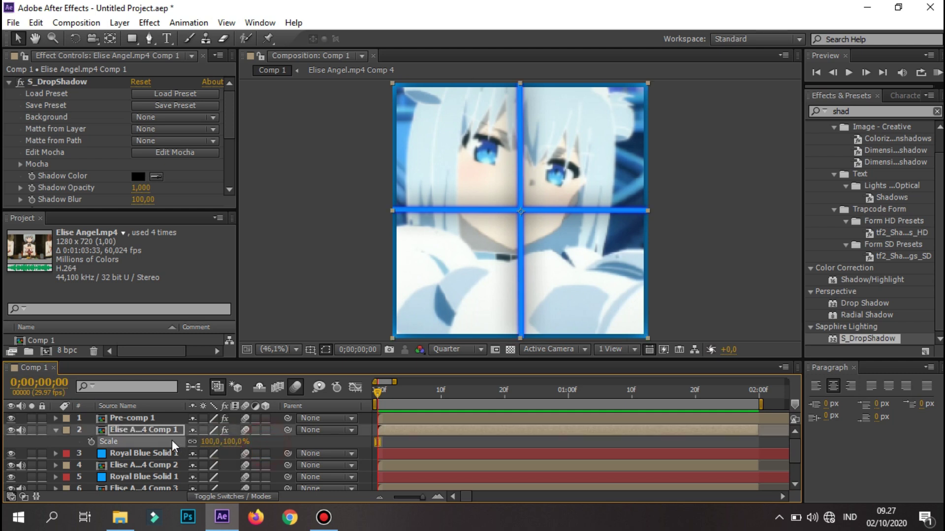
key("F2")
left_click_drag(157, 435, 168, 480)
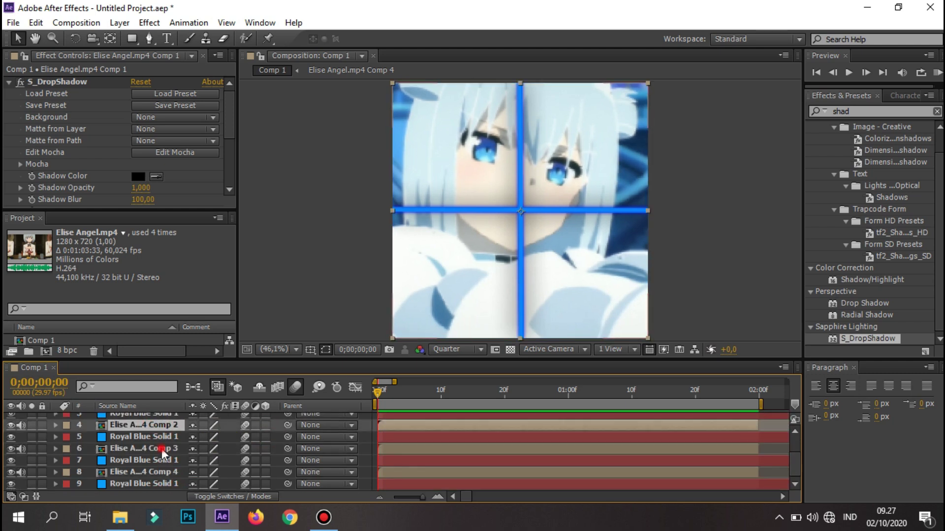
key("s")
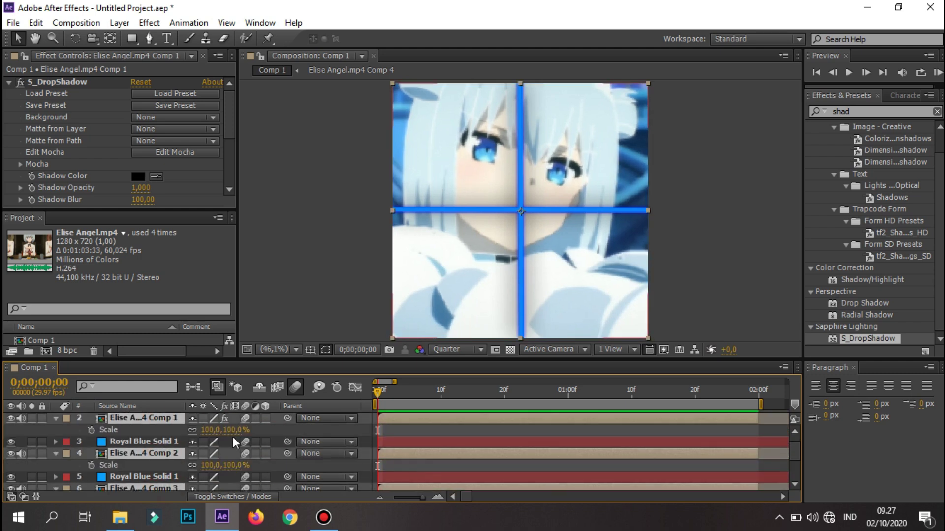
left_click_drag(241, 430, 235, 430)
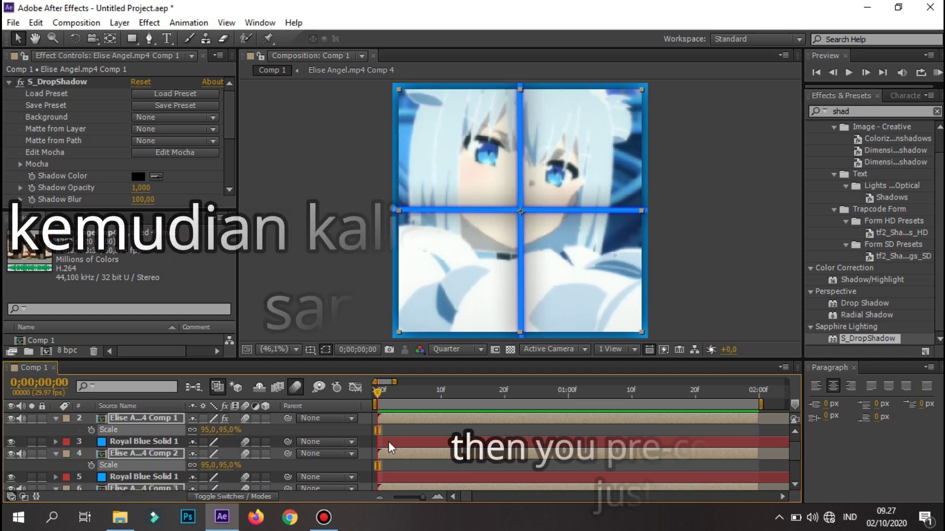
key("s")
key("F2")
left_click(439, 435)
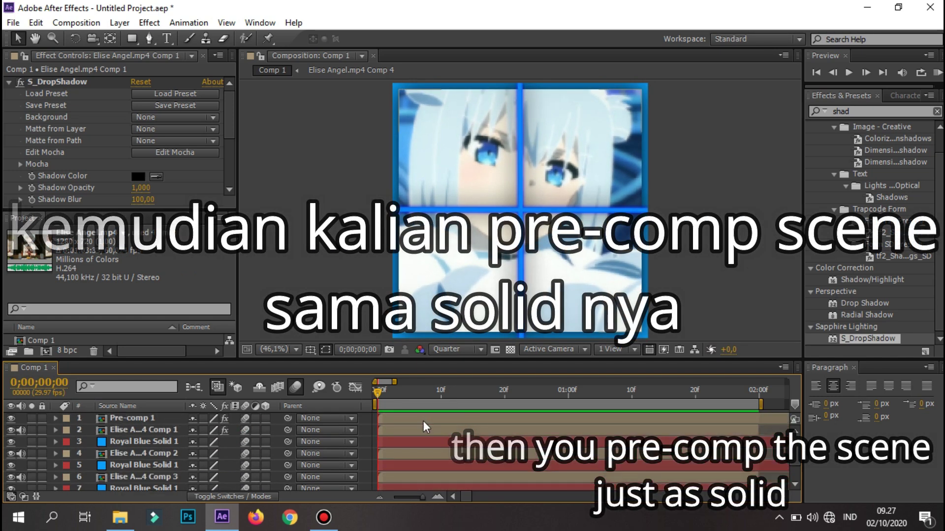
- Pre-compose the next two clip-and-solid pairs into Pre-comp 2 and Pre-comp 3
right_click(424, 446)
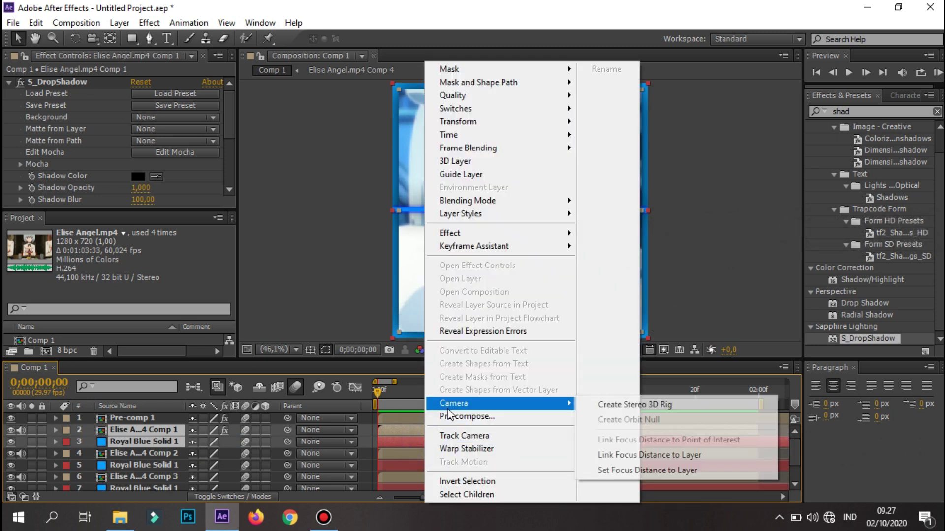
left_click(467, 416)
left_click(484, 324)
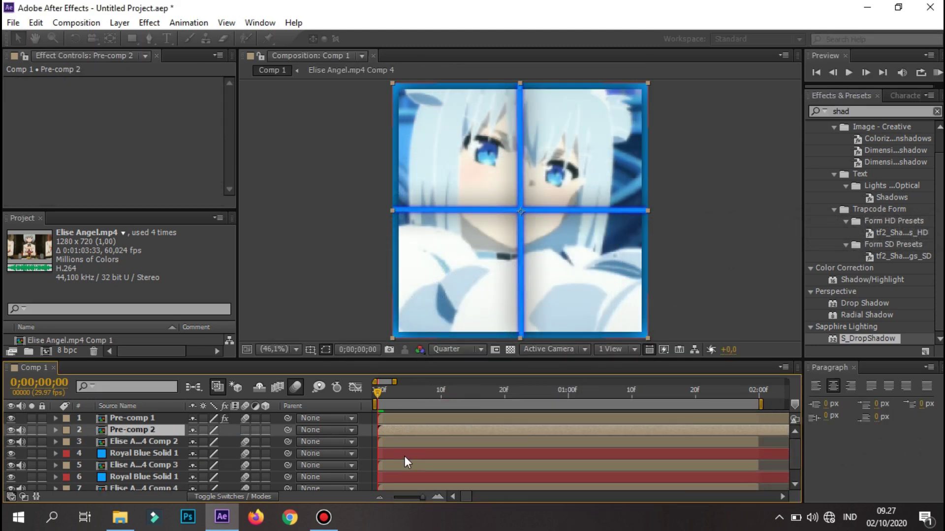
left_click(403, 448)
left_click(403, 451, "shift")
right_click(403, 451)
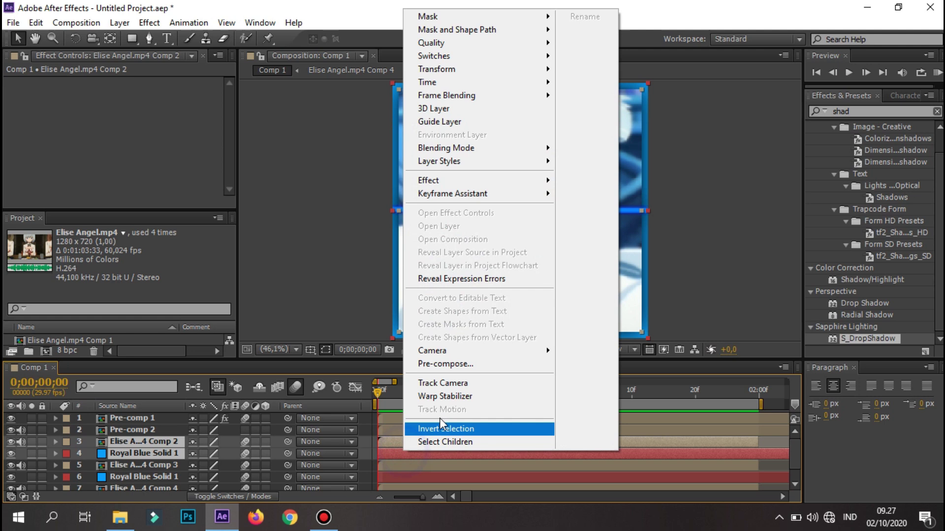
left_click(446, 363)
left_click(493, 327)
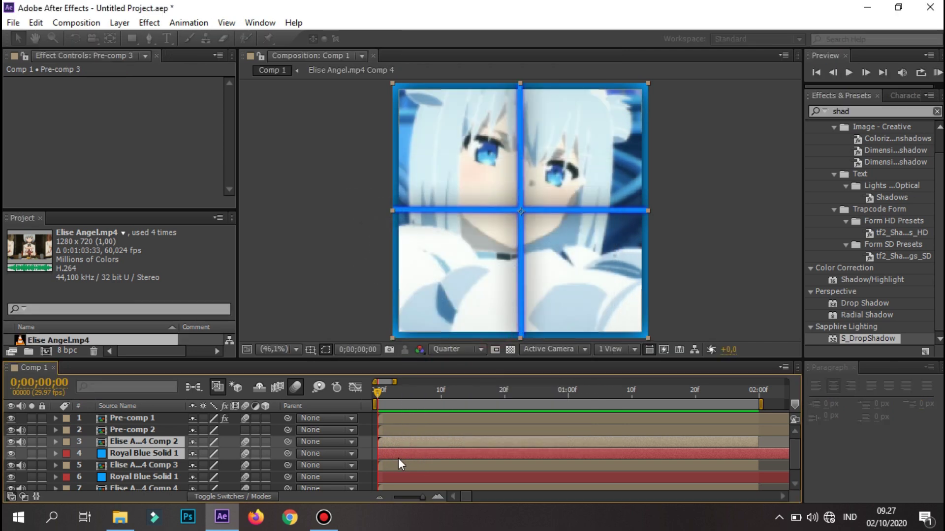
- Pre-compose the remaining clip layers as Pre-comp 4 and Pre-comp 5
left_click(397, 456)
right_click(400, 463)
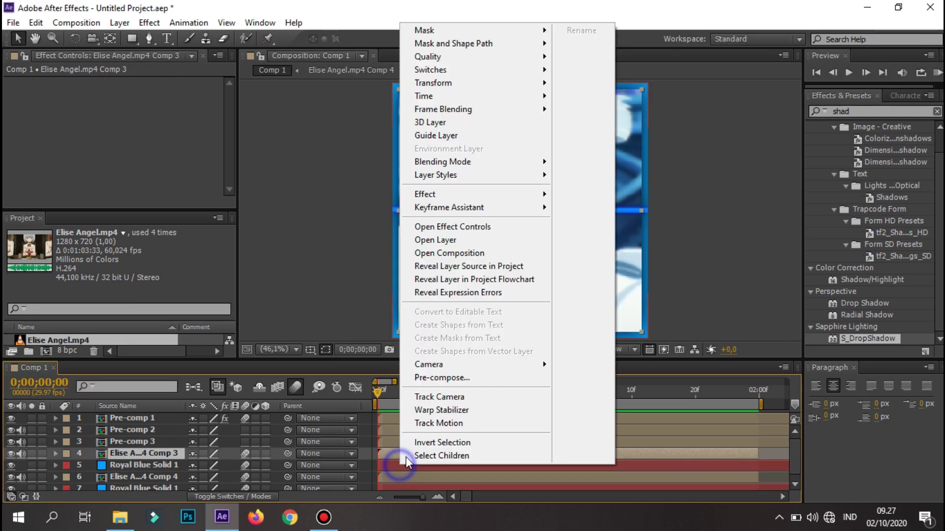
left_click(387, 465)
right_click(390, 463)
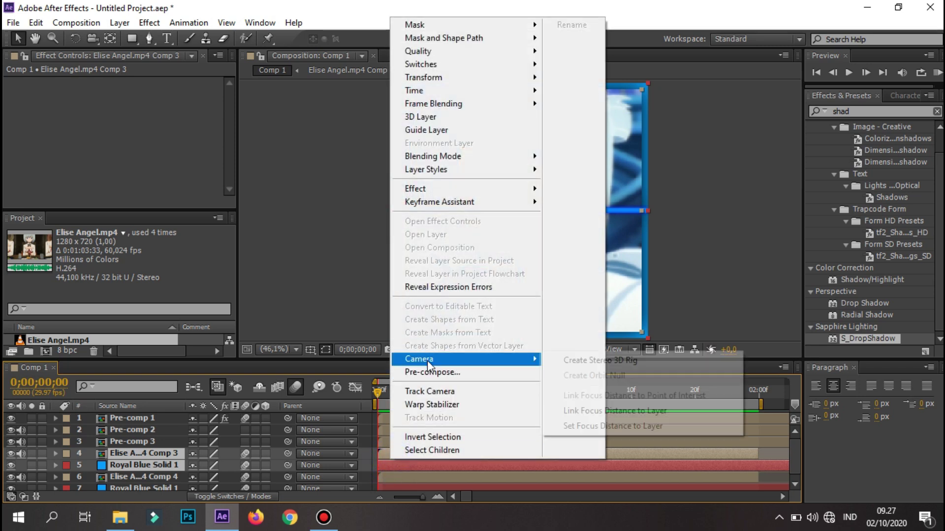
left_click(433, 372)
left_click(510, 326)
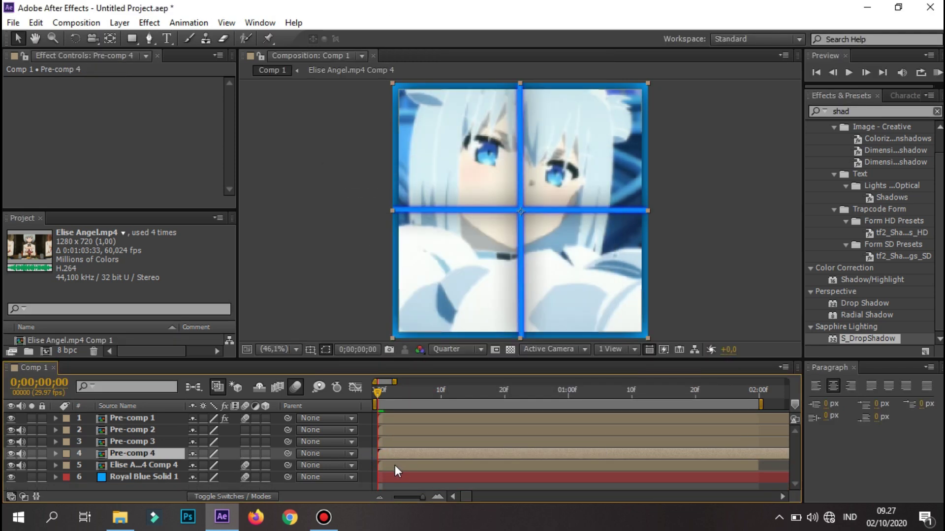
left_click(396, 470)
right_click(398, 475)
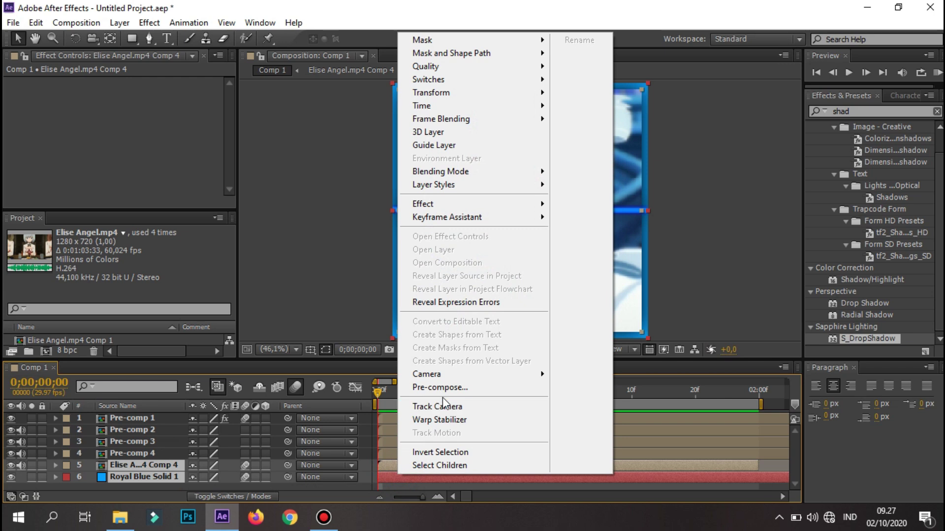
left_click(440, 389)
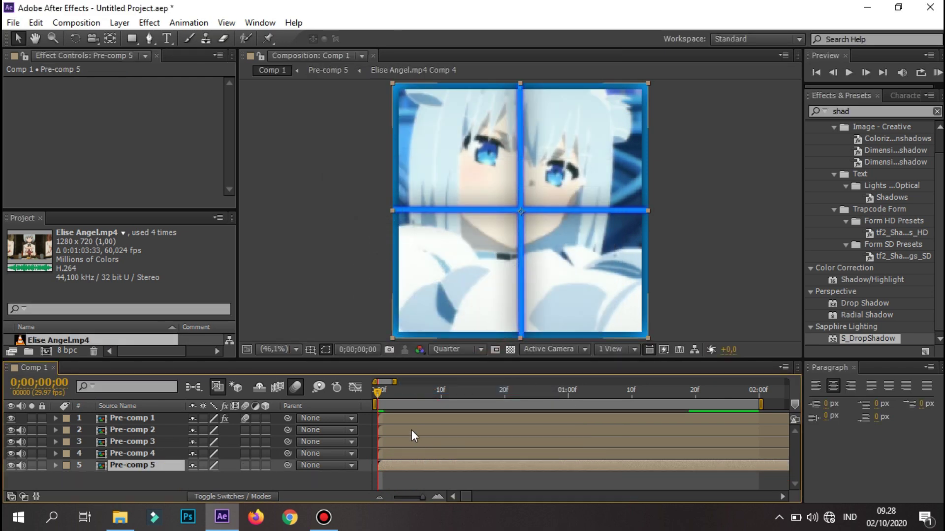
- Scale Pre-comp 2 to 45% and move it into the grid's top-left quadrant
left_click(399, 432)
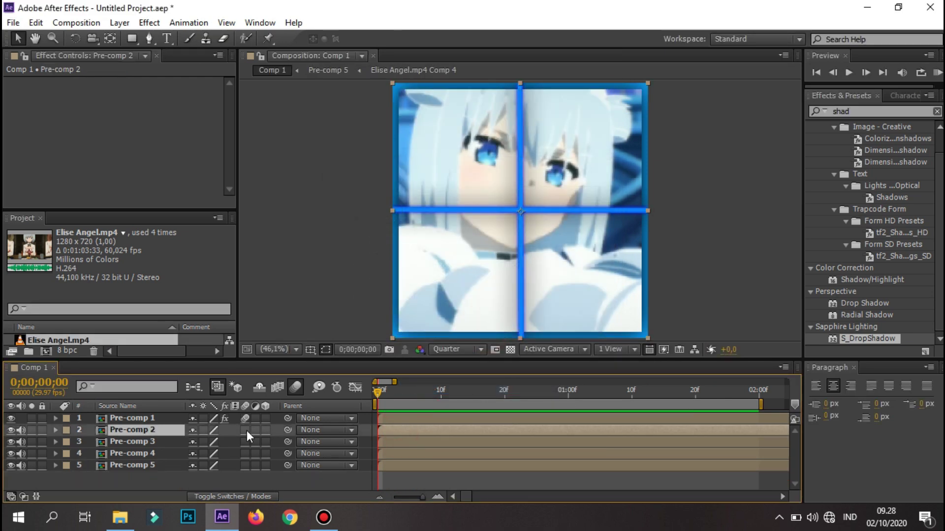
left_click(267, 479)
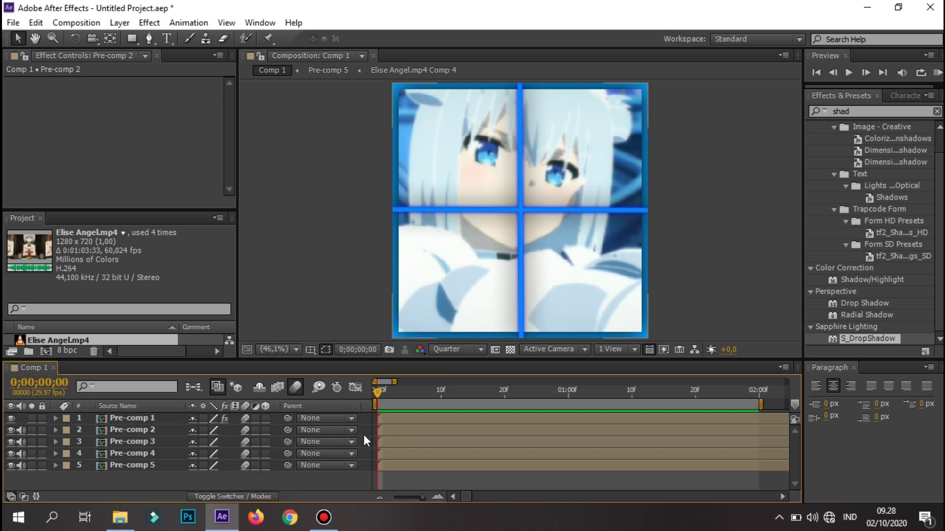
left_click(391, 432)
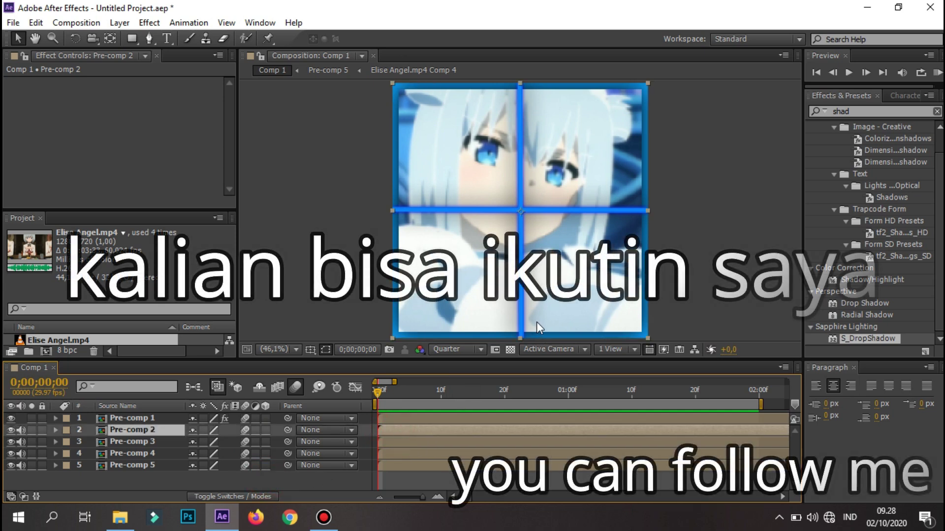
key("s")
mouse_move(229, 442)
left_mouse_down()
mouse_move(195, 428)
mouse_move(211, 436)
left_mouse_up()
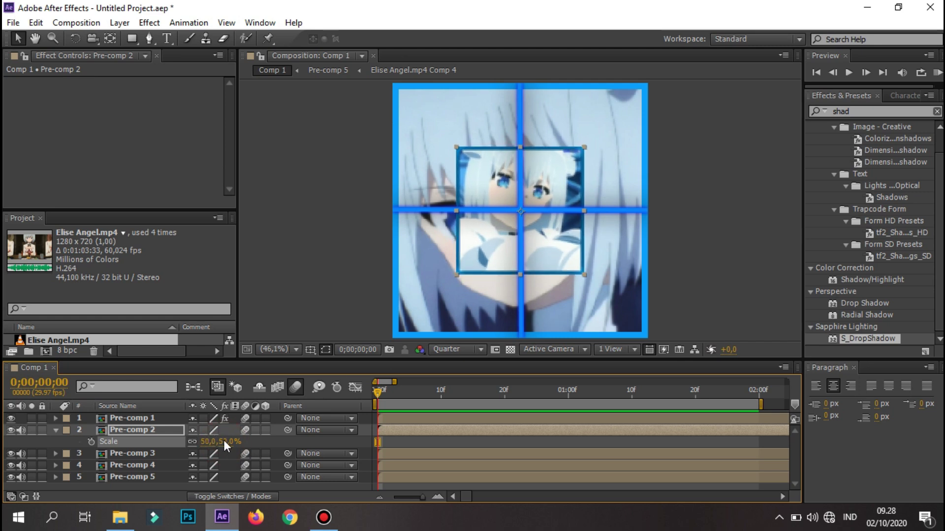
key("p")
left_click_drag(198, 442, 92, 440)
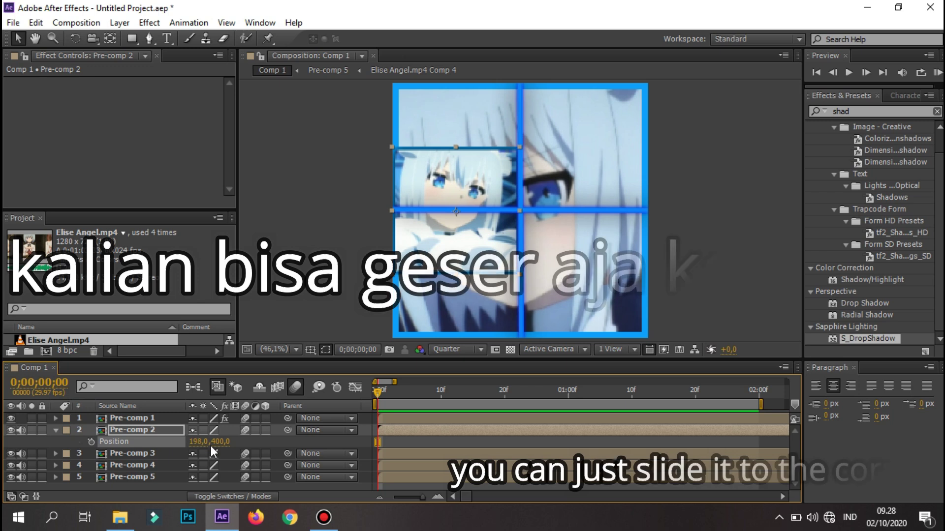
left_click_drag(221, 441, 126, 394)
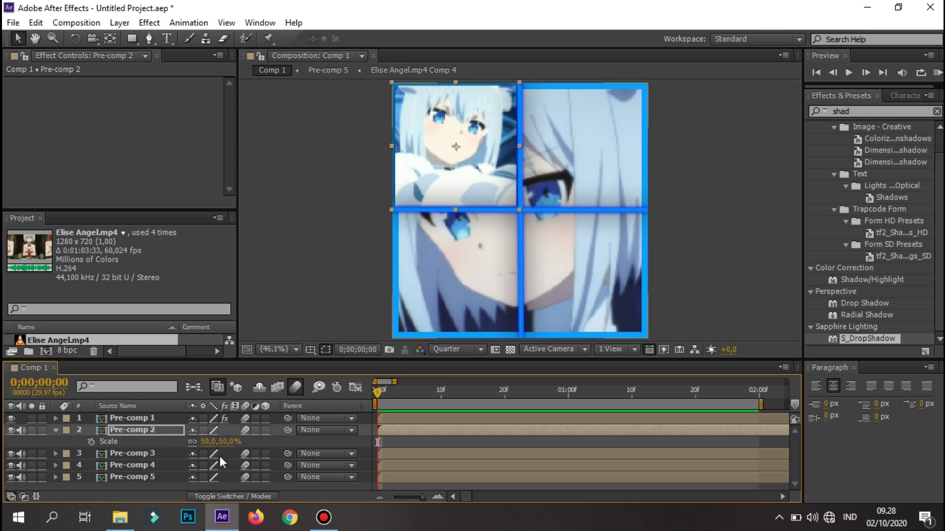
left_click_drag(230, 443, 225, 442)
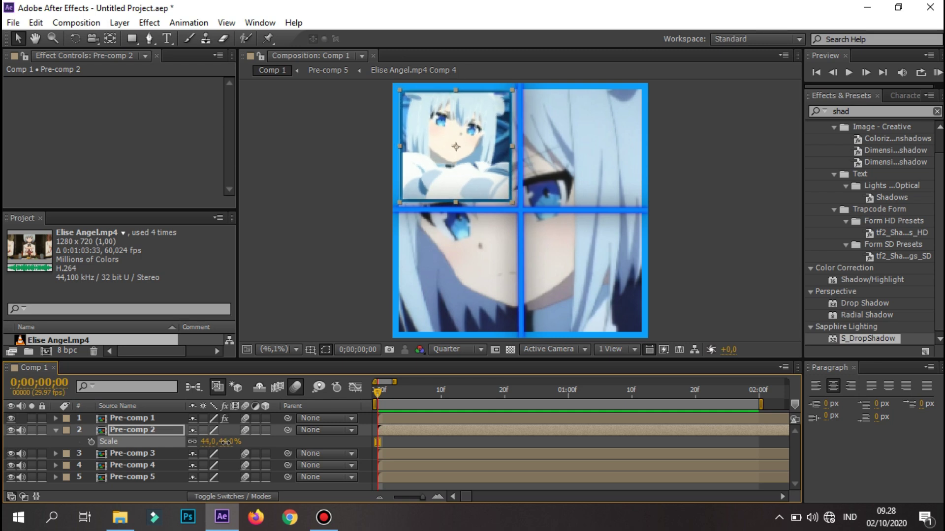
left_click_drag(225, 442, 227, 448)
- Select Pre-comp 3 and start editing its Scale value
left_click(583, 445)
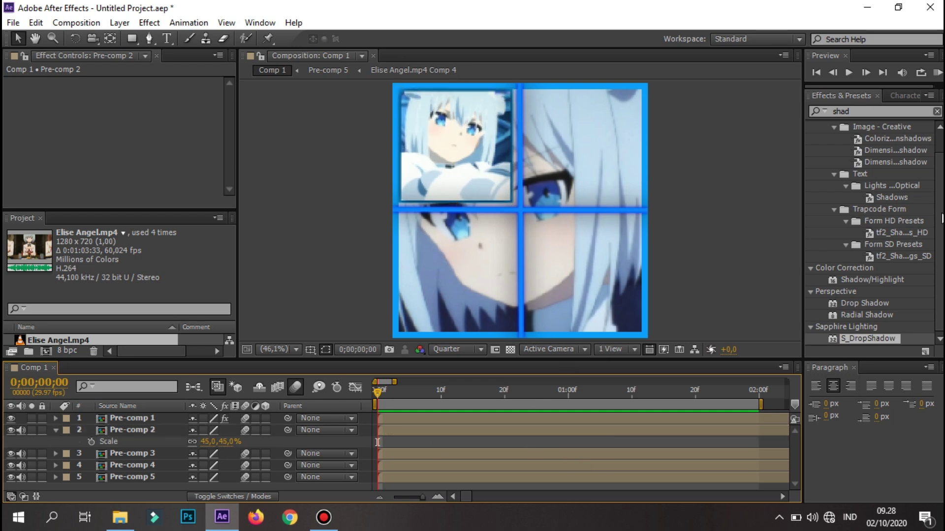
left_click(493, 428)
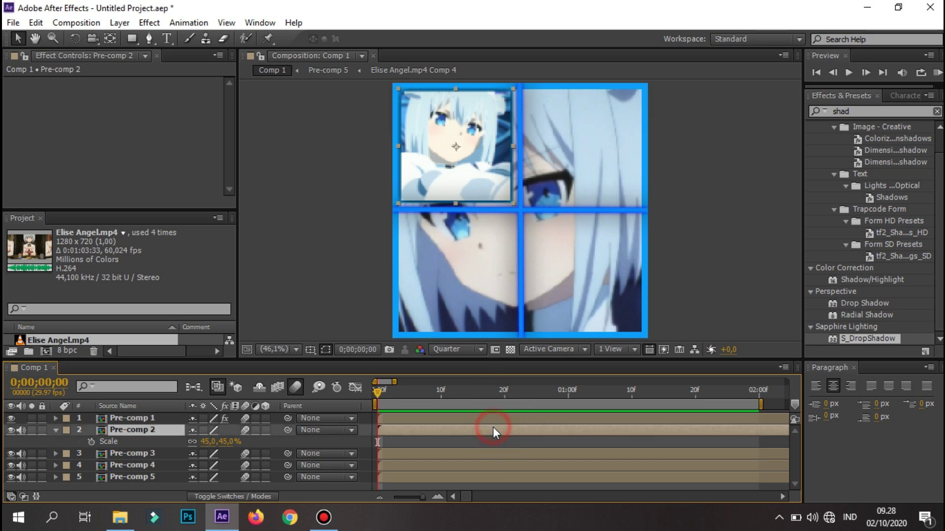
left_click(492, 453)
key("s")
left_click(235, 465)
- Scale Pre-comp 3 to 45% and position it at 601,196 in the top-right quadrant
type("2")
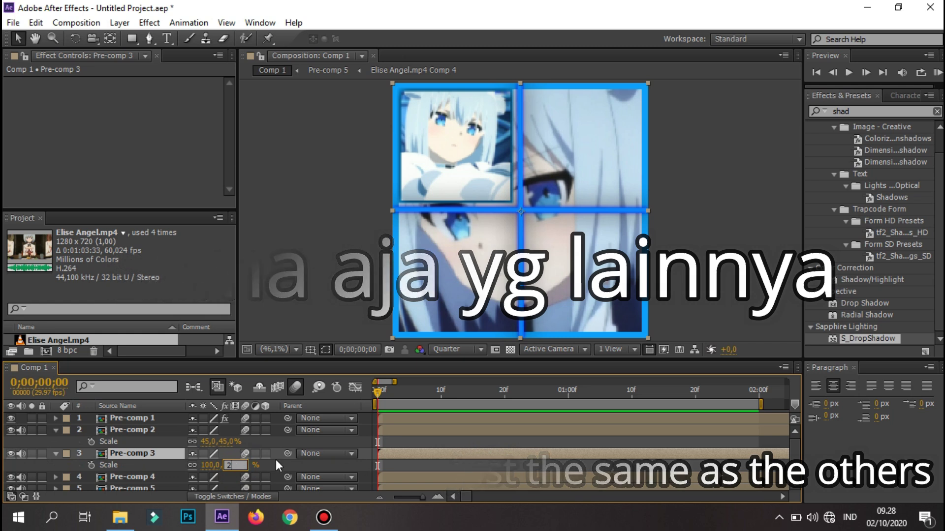
key("BackSpace")
type("45")
left_click(276, 460)
left_click(445, 477)
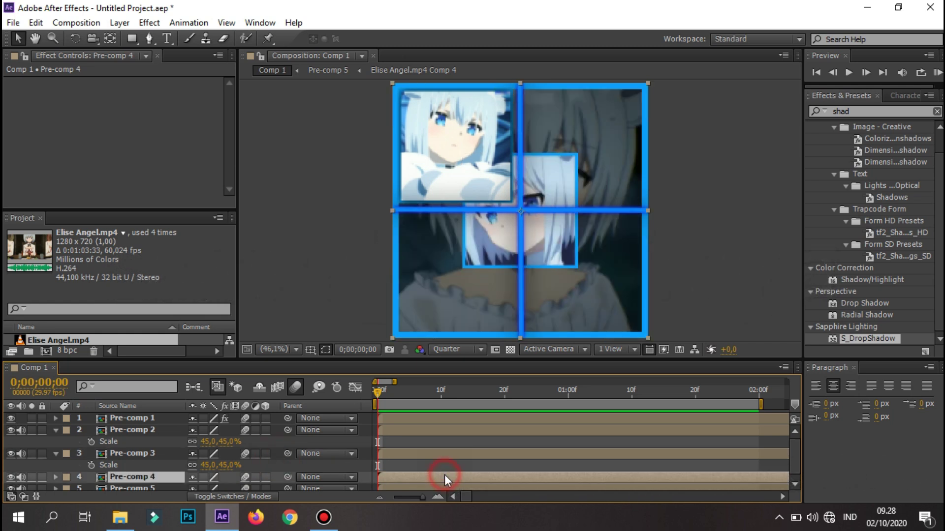
left_click(444, 456)
left_click_drag(197, 465, 355, 485)
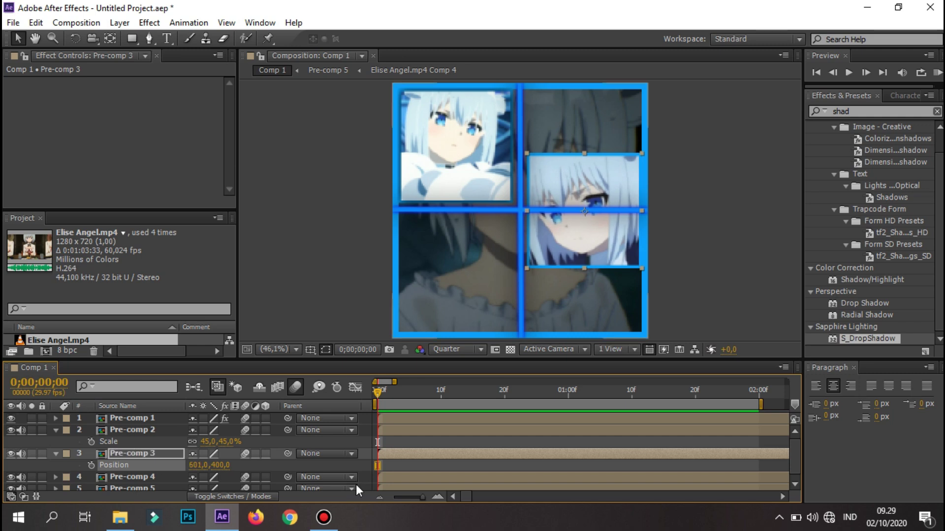
mouse_move(224, 465)
left_mouse_down()
mouse_move(113, 411)
mouse_move(124, 418)
left_mouse_up()
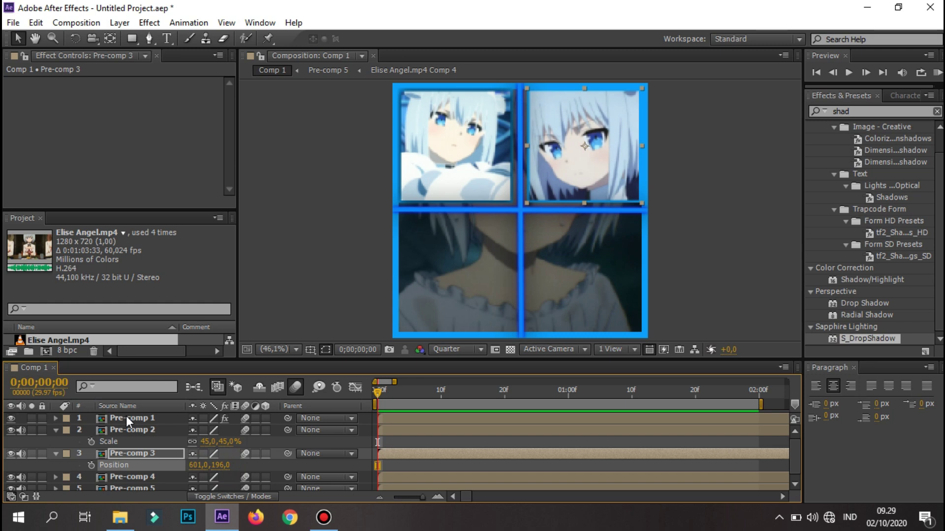
- Scale Pre-comp 4 to 45% and position it at 198,602 in the lower-left quadrant
left_click(500, 477)
key("s")
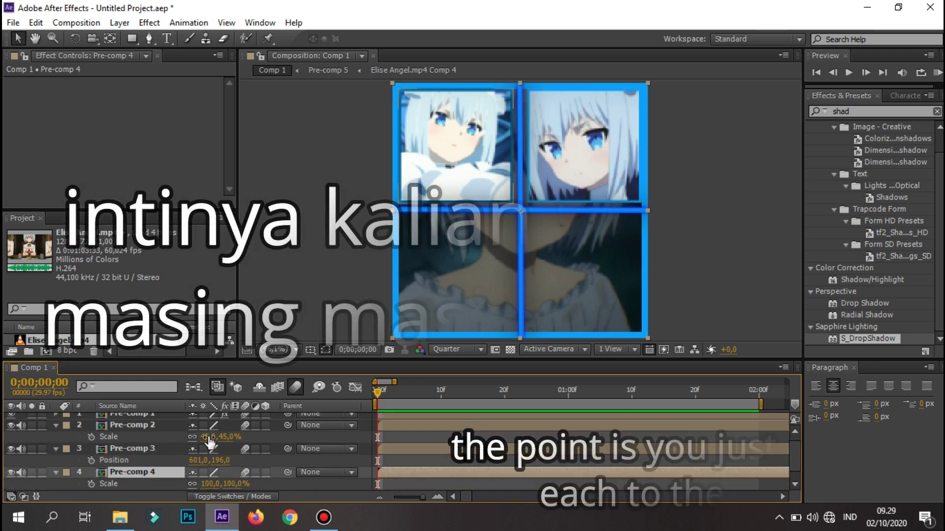
left_click_drag(233, 476, 13, 438)
key("p")
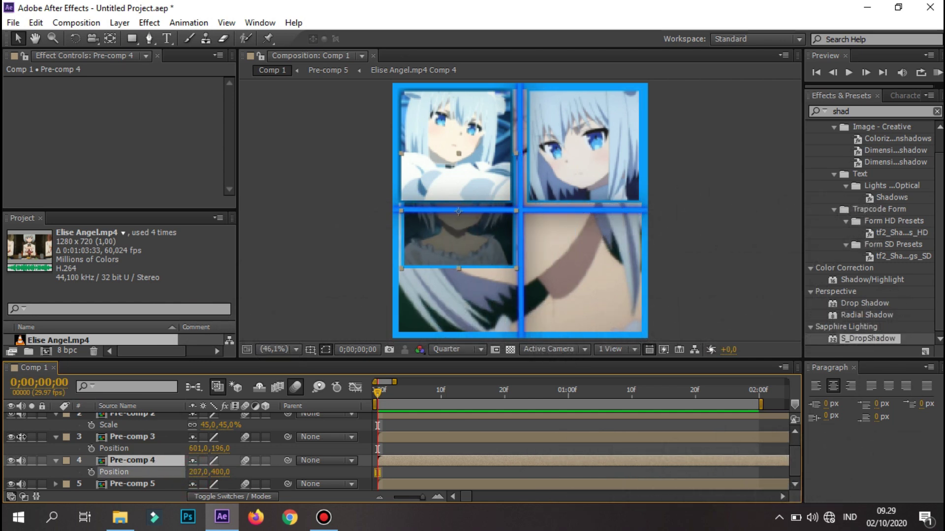
left_click_drag(219, 472, 329, 497)
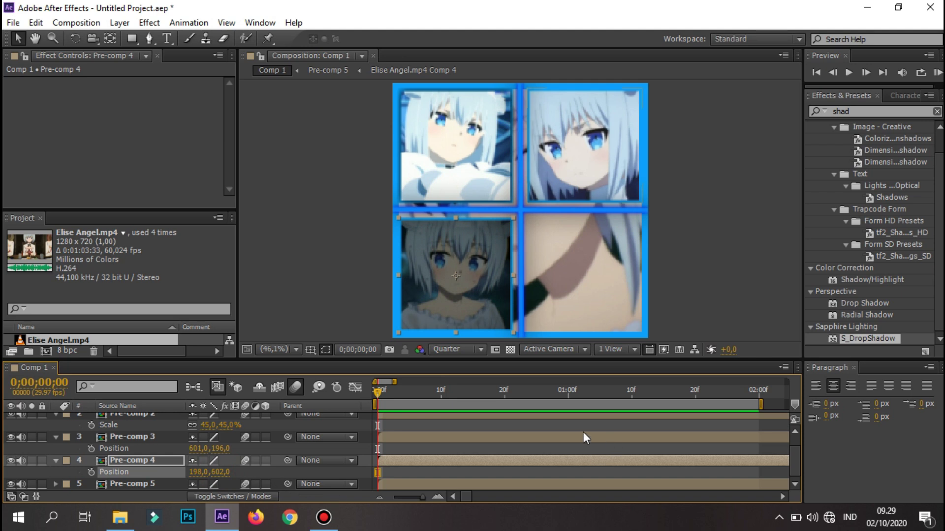
- Scale Pre-comp 5 to 45%, position it at 603,601 bottom-right, and collapse layer properties
left_click(542, 482)
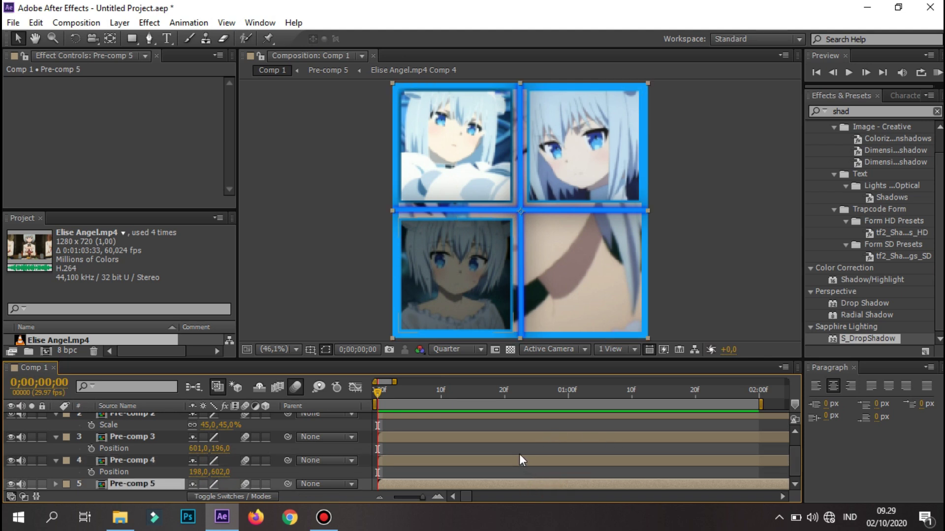
key("s")
left_click(232, 483)
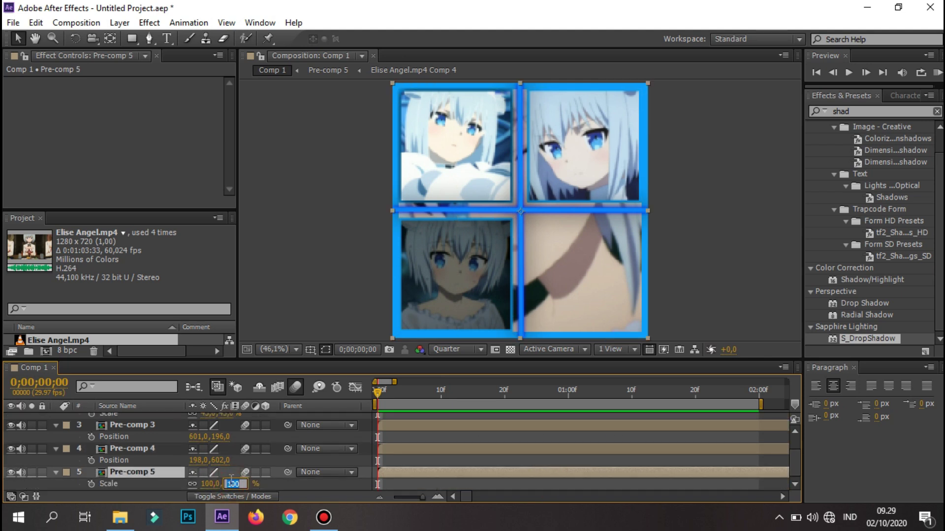
key("Return")
left_click(159, 470)
key("p")
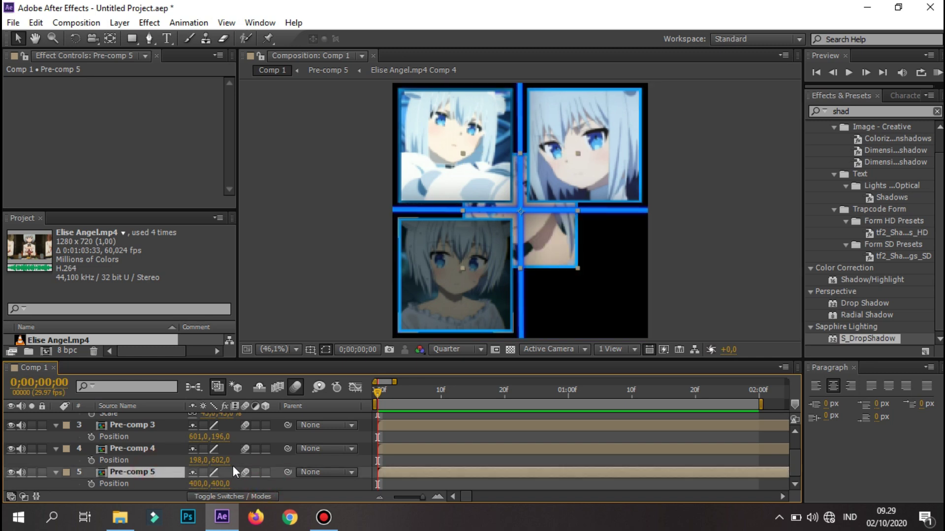
left_click_drag(197, 484, 350, 504)
mouse_move(217, 485)
left_mouse_down()
mouse_move(240, 497)
mouse_move(195, 485)
left_mouse_up()
left_click(273, 484)
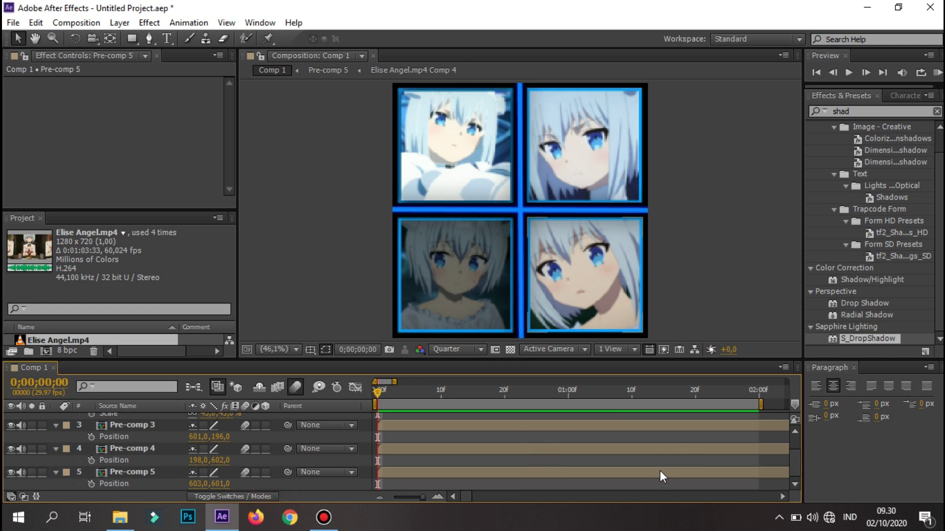
key("u")
left_click(501, 429)
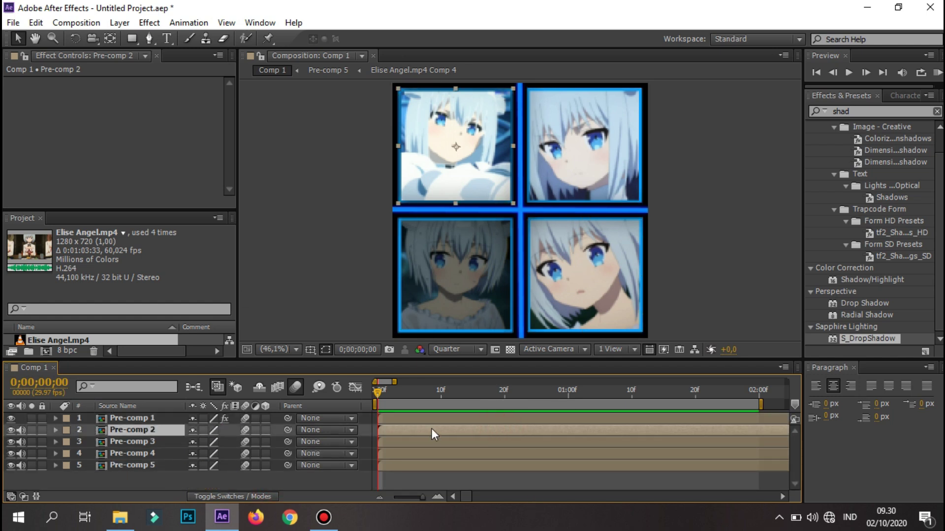
- Open Pre-comp 2 and check its clip layer's drop shadow settings
double_click(431, 428)
double_click(431, 429)
left_click(536, 56)
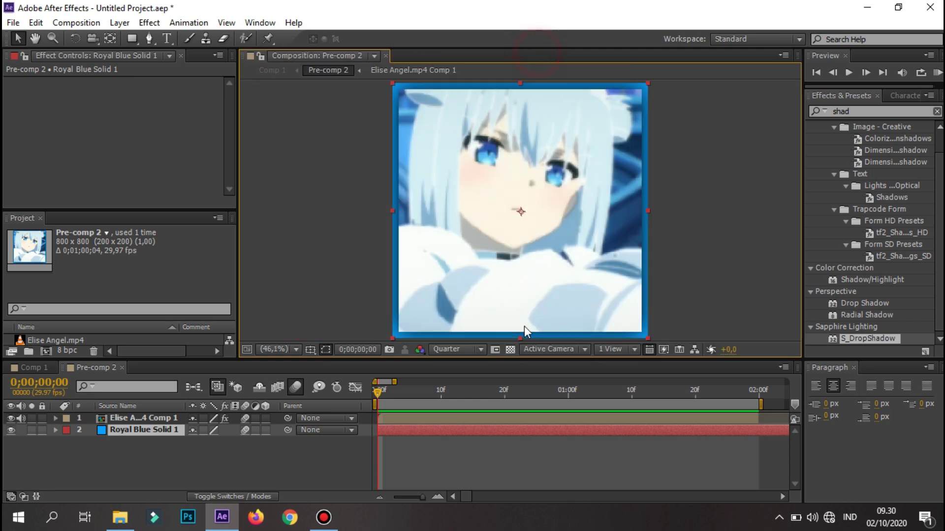
left_click(143, 418)
left_click(91, 81)
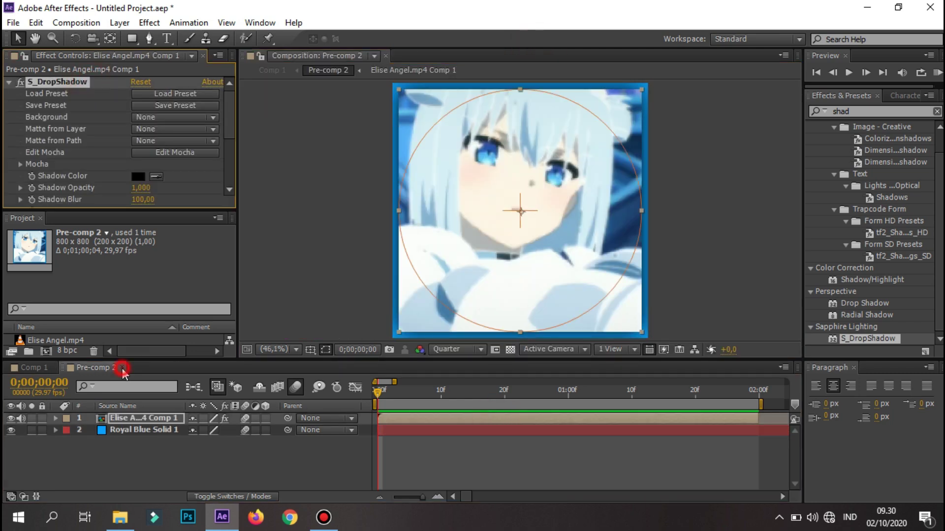
left_click(122, 368)
- Inspect Pre-comps 3, 4 and 5 in turn, then return to Comp 1 with nothing selected
left_click(467, 437)
double_click(467, 437)
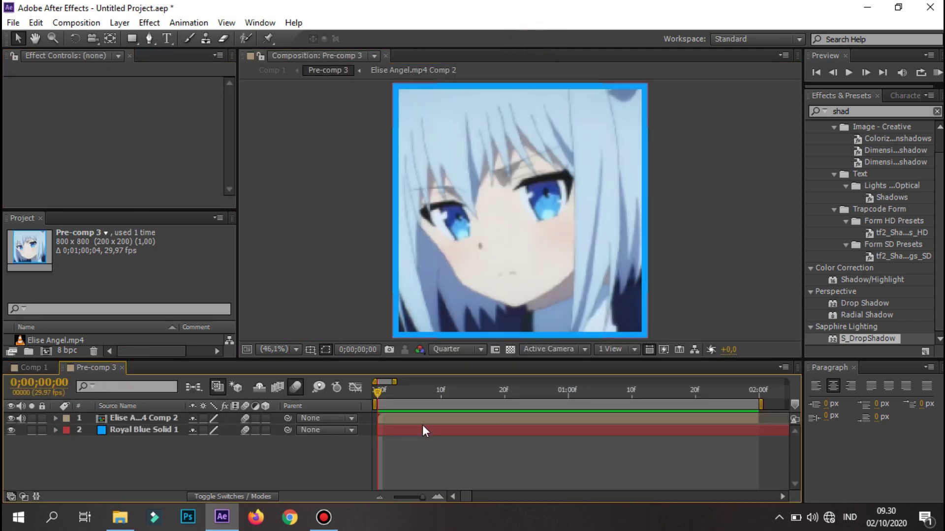
left_click(424, 419)
left_click(122, 368)
left_click(411, 452)
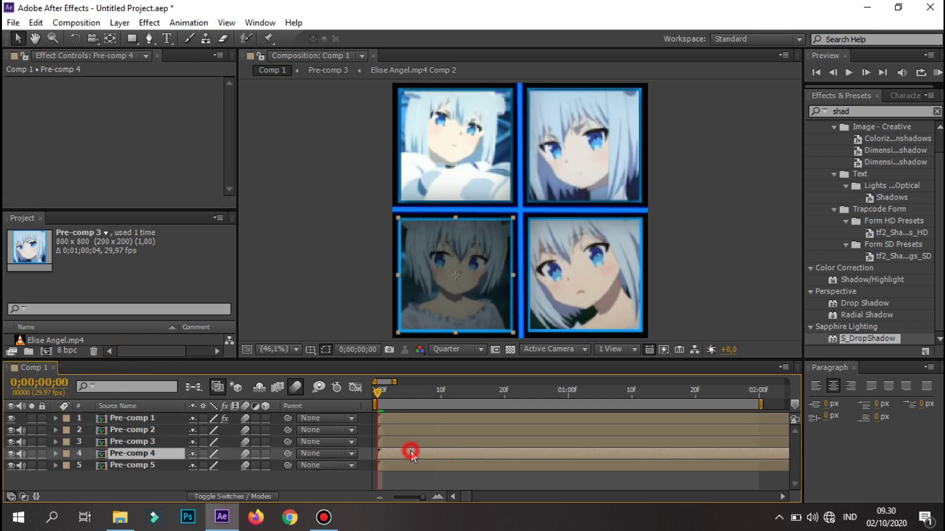
double_click(411, 453)
left_click(418, 420)
left_click(122, 368)
double_click(414, 465)
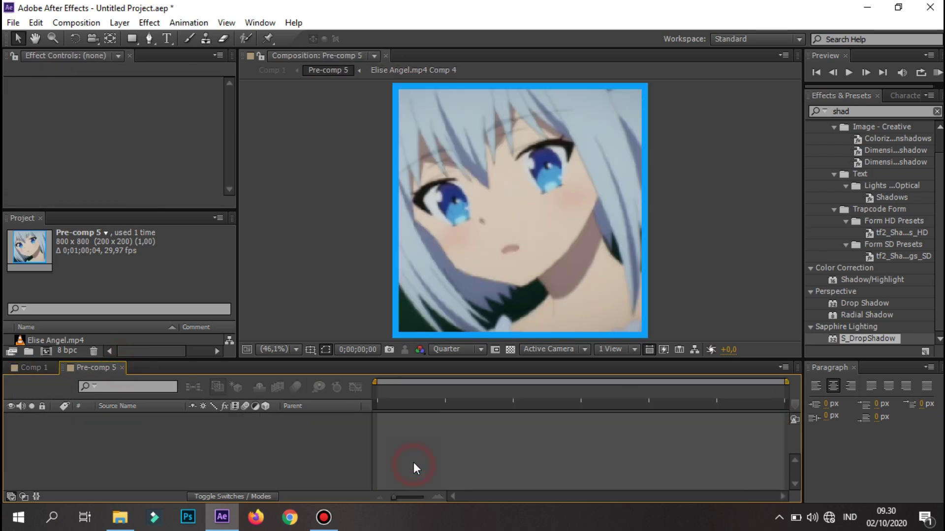
left_click(409, 419)
left_click(122, 368)
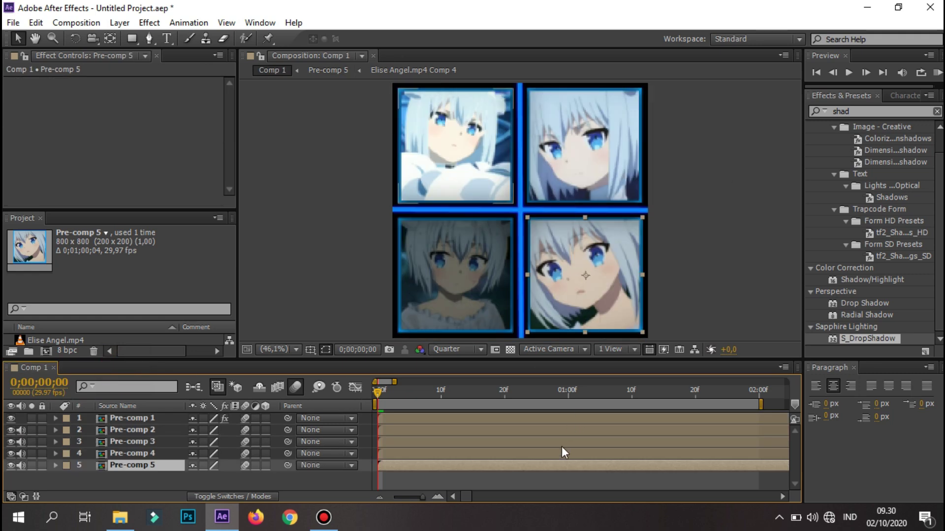
left_click(557, 477)
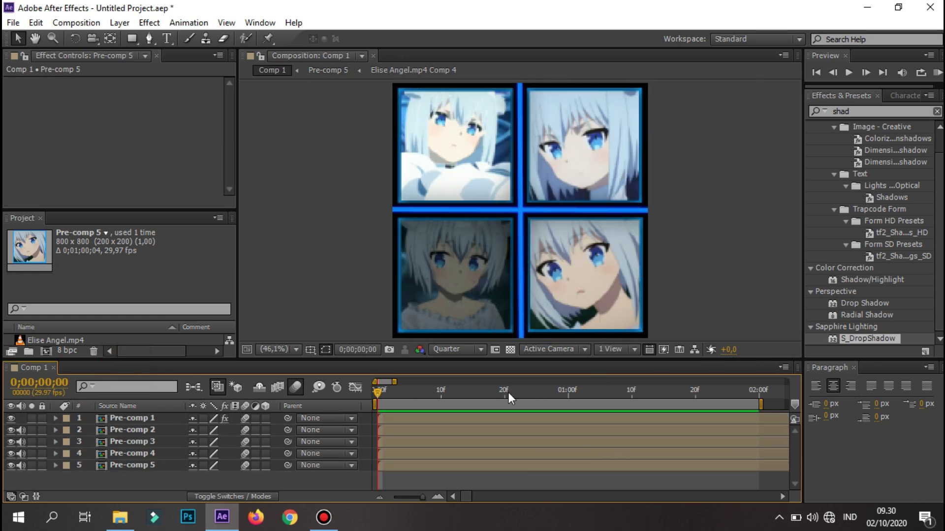
- Rotate Pre-comp 2 (top-left) to 90° and Pre-comp 3 (top-right) to 180°
left_click(424, 429)
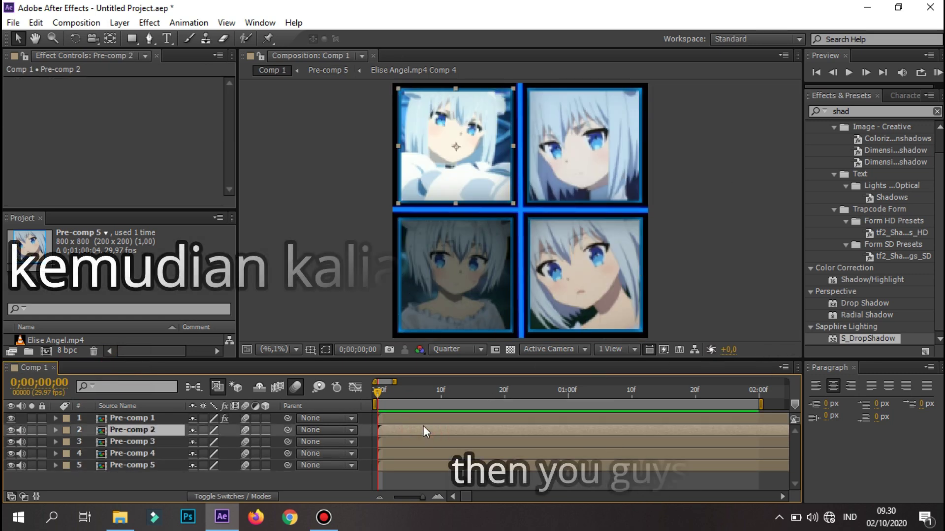
key("r")
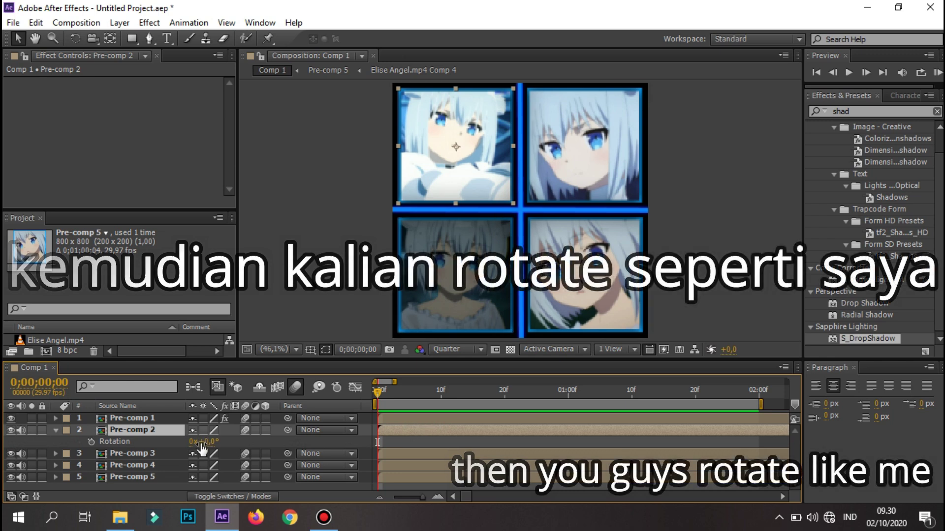
left_click_drag(207, 451, 287, 465)
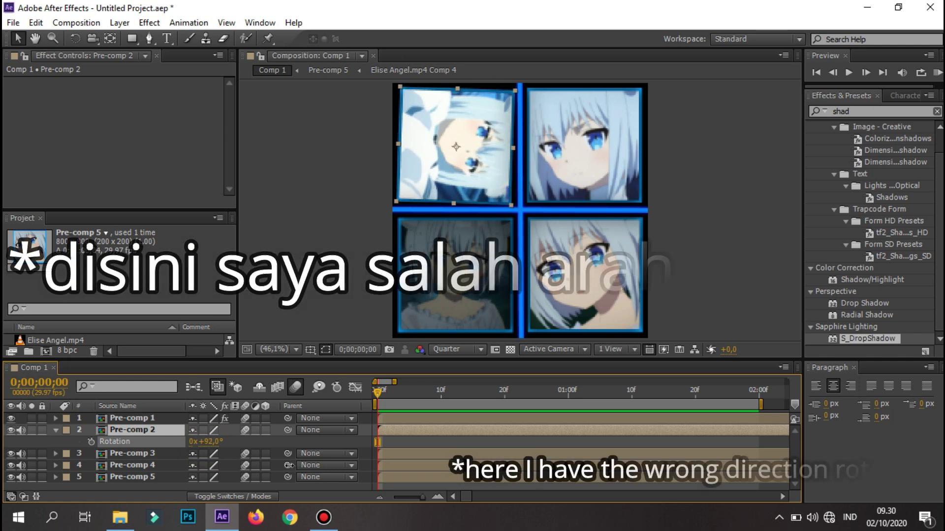
left_click(427, 451)
key("r")
left_click_drag(210, 465, 348, 473)
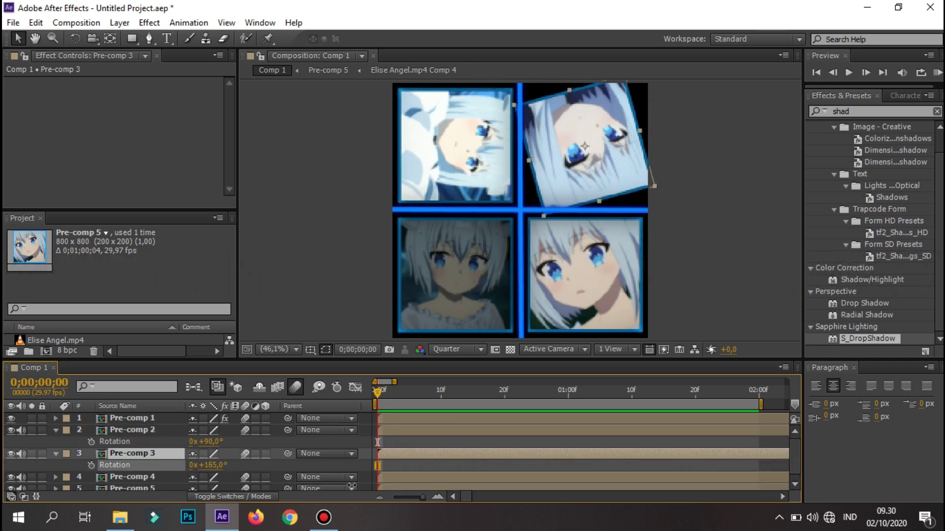
- Rotate Pre-comp 5 to -90°, move Pre-comp 4 to layer 5, and collapse the rotation properties
left_click(402, 477)
key("r")
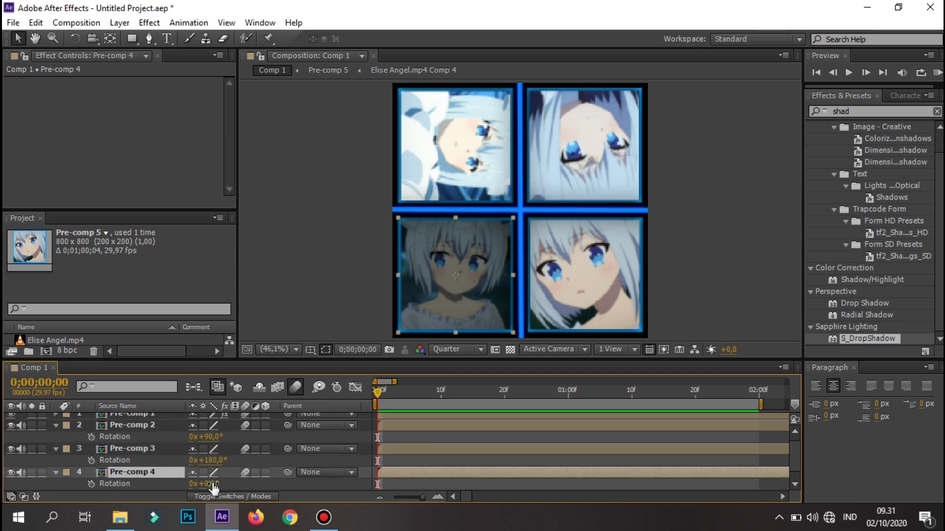
scroll(447, 465, "down", 1)
mouse_move(158, 457)
left_mouse_down()
mouse_move(158, 486)
mouse_move(115, 447)
left_mouse_up()
left_click(430, 461)
key("r")
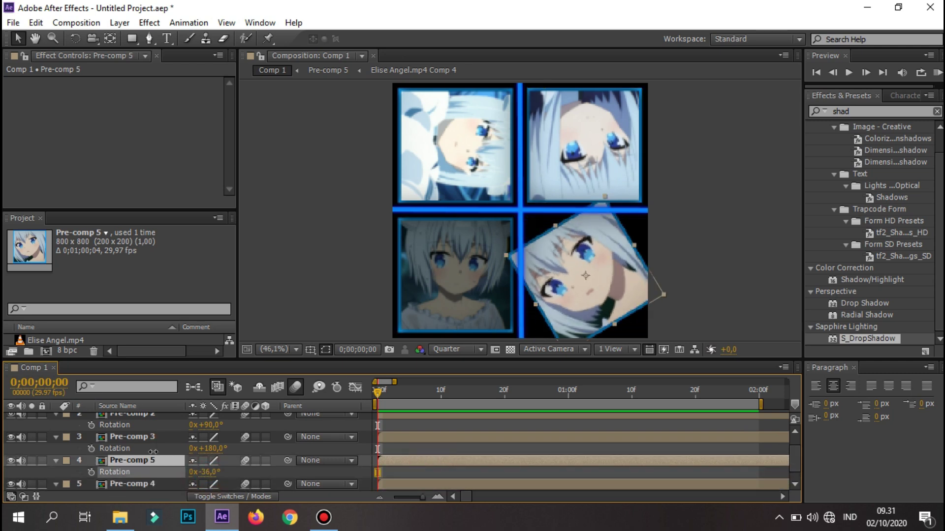
scroll(498, 486, "down", 1)
left_click(495, 472)
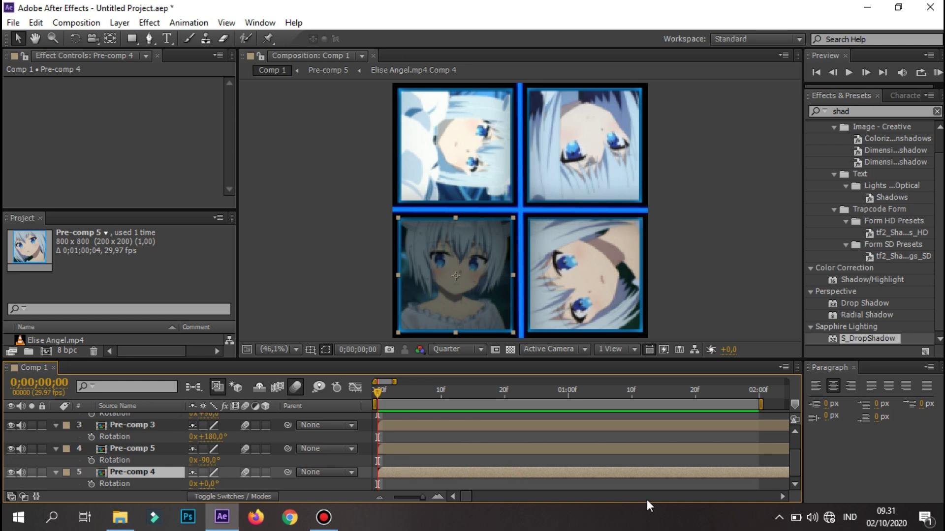
key("F2")
key("r")
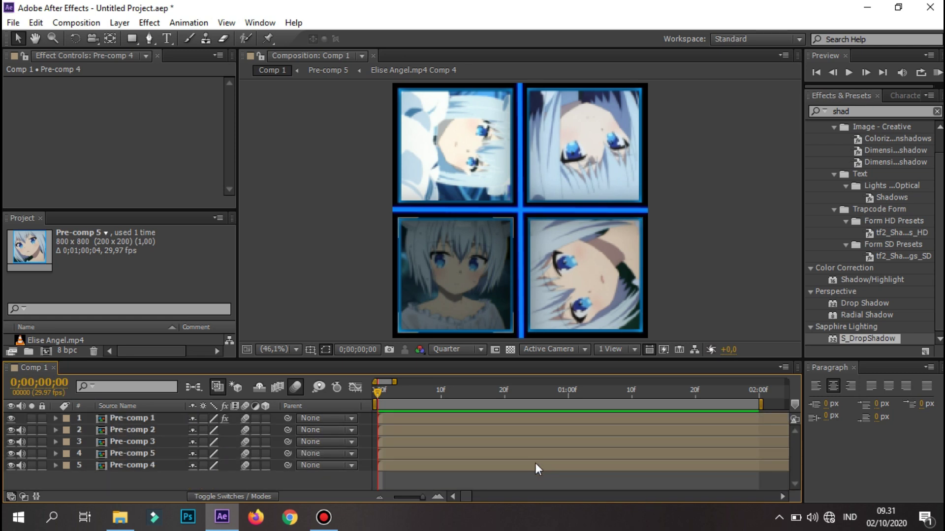
key("ctrl+a")
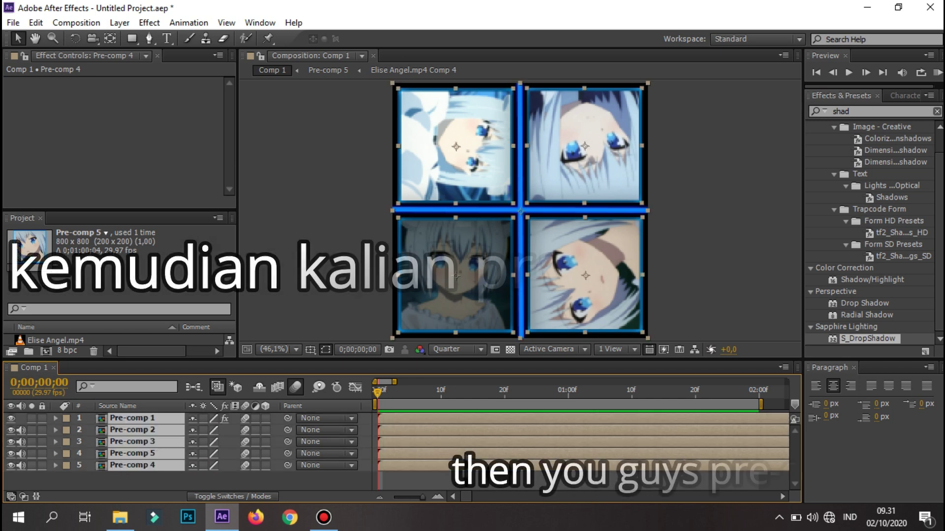
- Pre-compose all five selected layers into Pre-comp 6
right_click(468, 448)
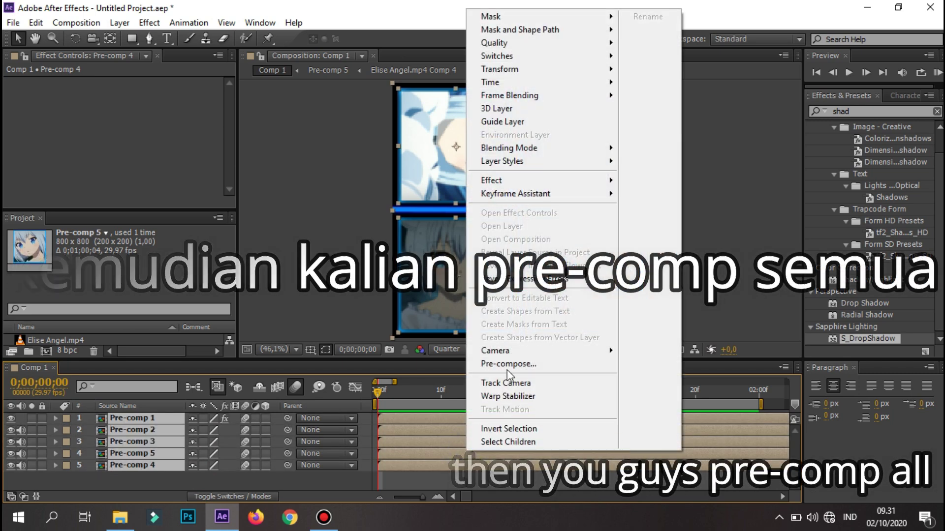
left_click(504, 367)
left_click(495, 330)
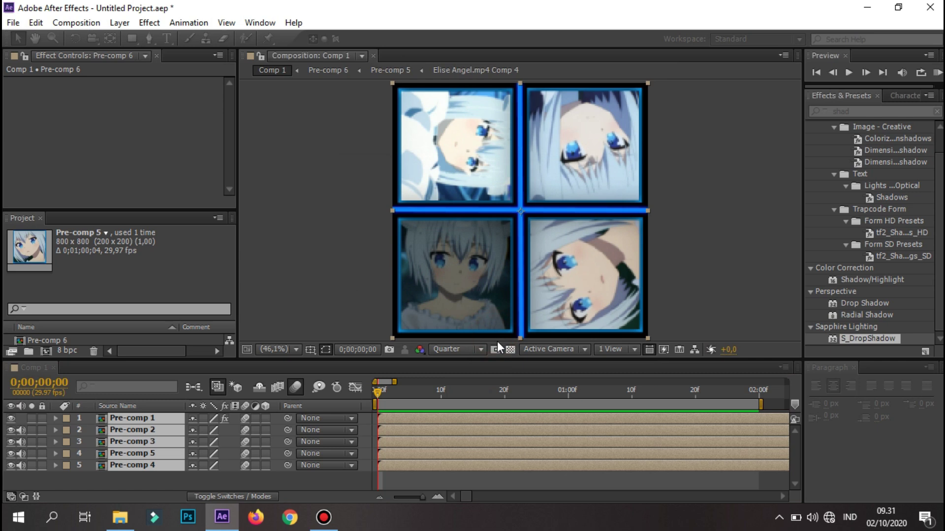
- Scale Pre-comp 6 to 182% and position it so one tile fills the frame
key("s")
mouse_move(230, 432)
left_mouse_down()
mouse_move(261, 418)
mouse_move(318, 448)
mouse_move(298, 443)
left_mouse_up()
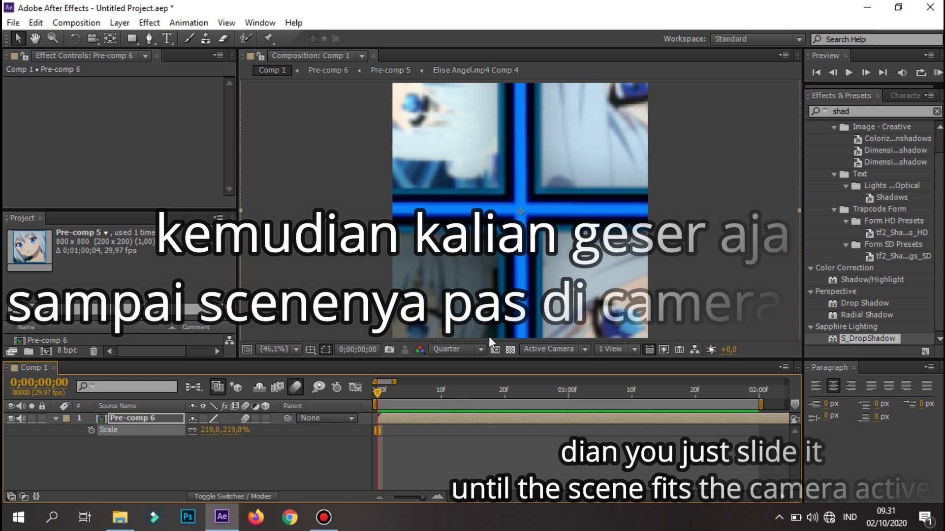
left_click_drag(461, 263, 592, 391)
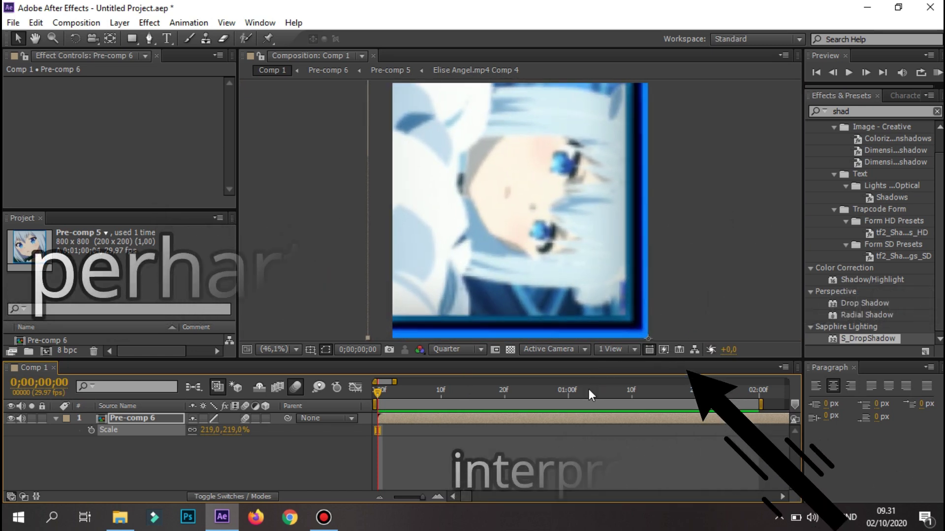
left_click_drag(236, 431, 199, 430)
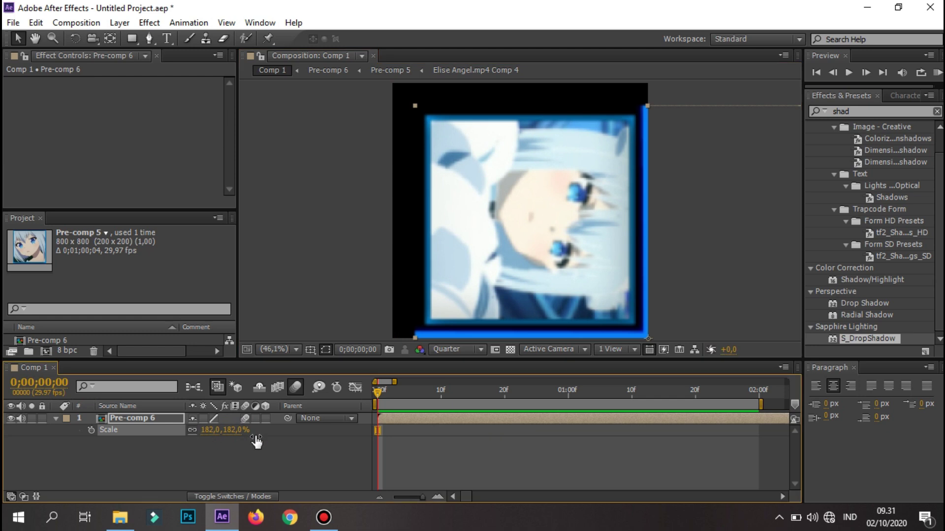
- Inside Pre-comp 6, set Pre-comp 2's rotation to 0° and Pre-comp 3's to 90°
double_click(450, 419)
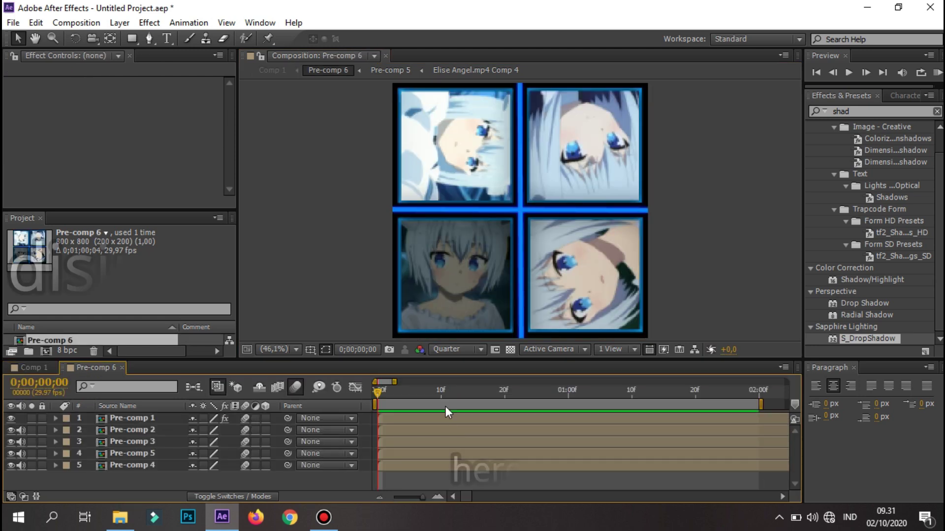
left_click(424, 429)
key("r")
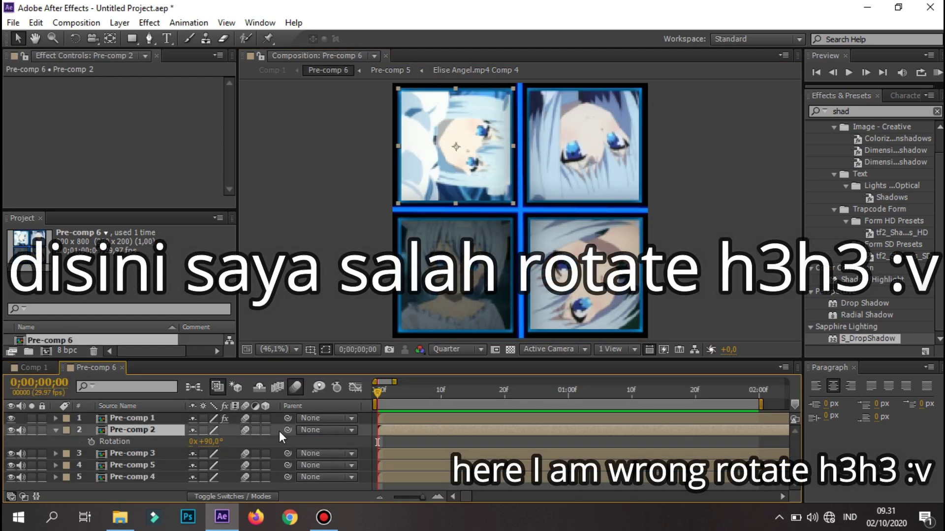
left_click(204, 442)
type("0")
left_click(252, 438)
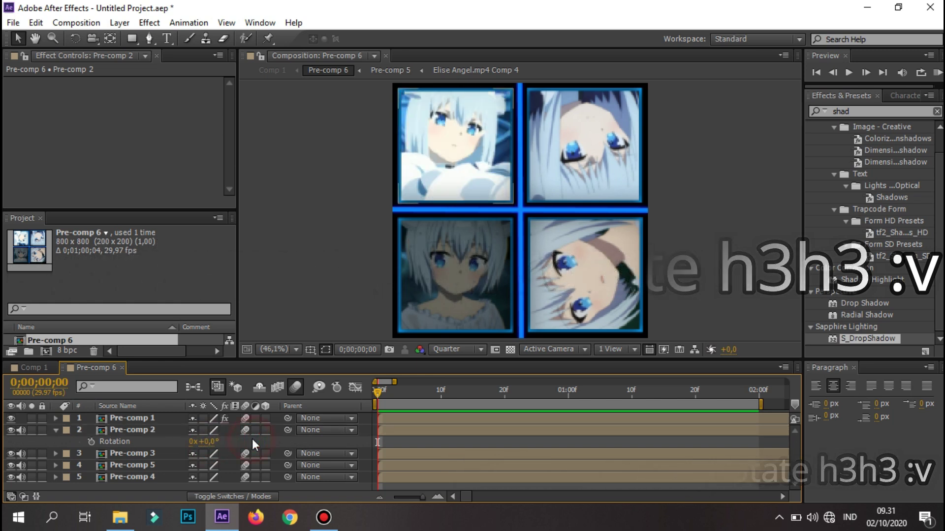
left_click(152, 455)
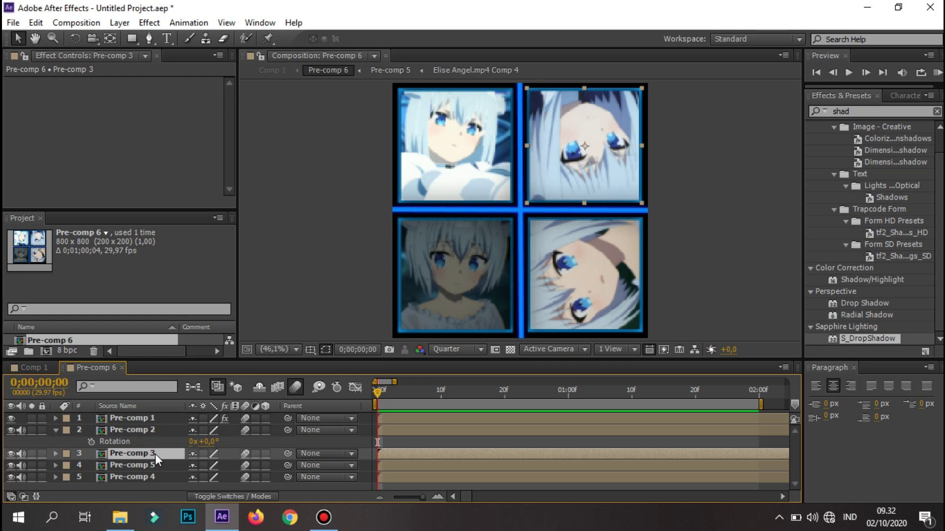
key("r")
left_click(209, 466)
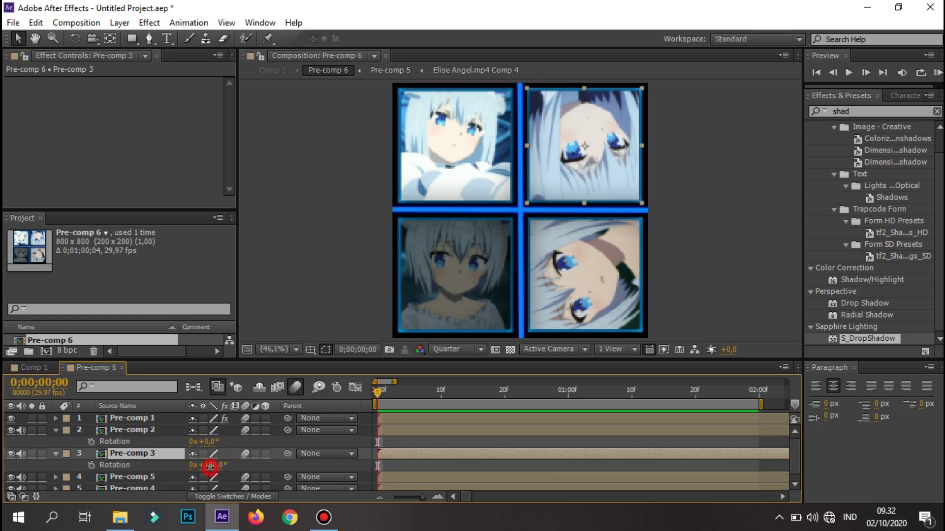
left_click(244, 470)
- Set Pre-comp 5's rotation to -180° and Pre-comp 4's to -90°, then return to Comp 1
scroll(151, 465, "down", 1)
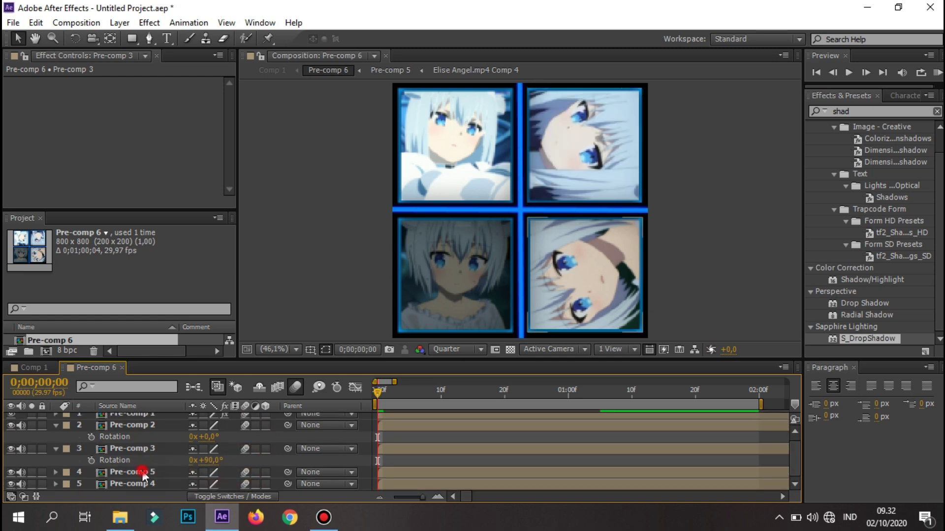
left_click(144, 472)
key("r")
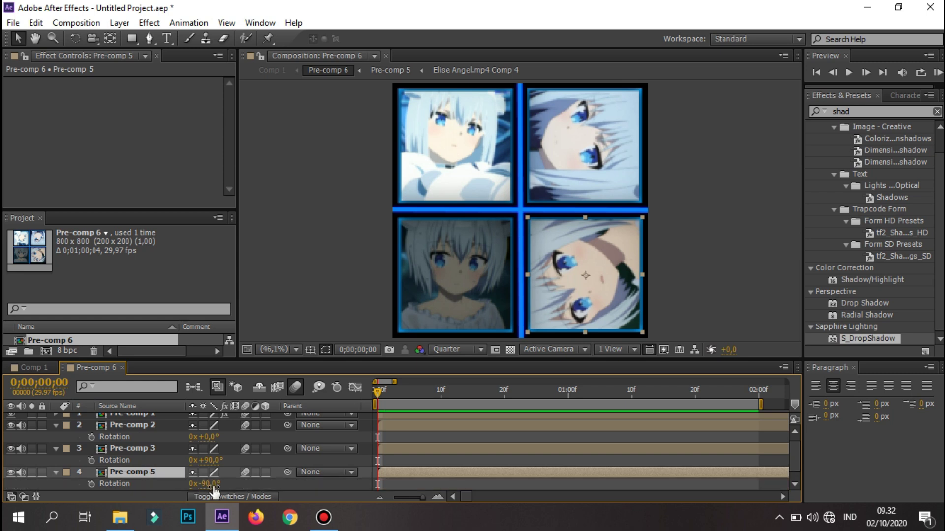
left_click_drag(213, 485, 137, 475)
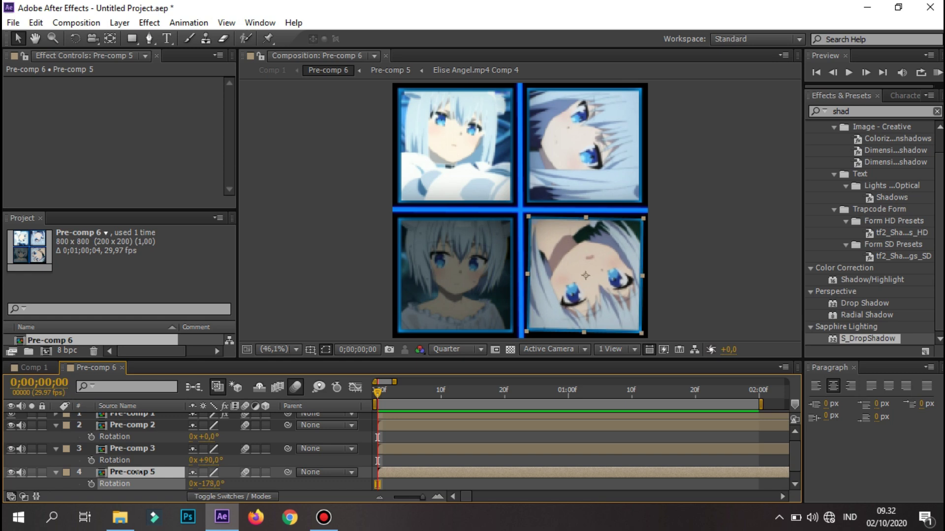
key("Return")
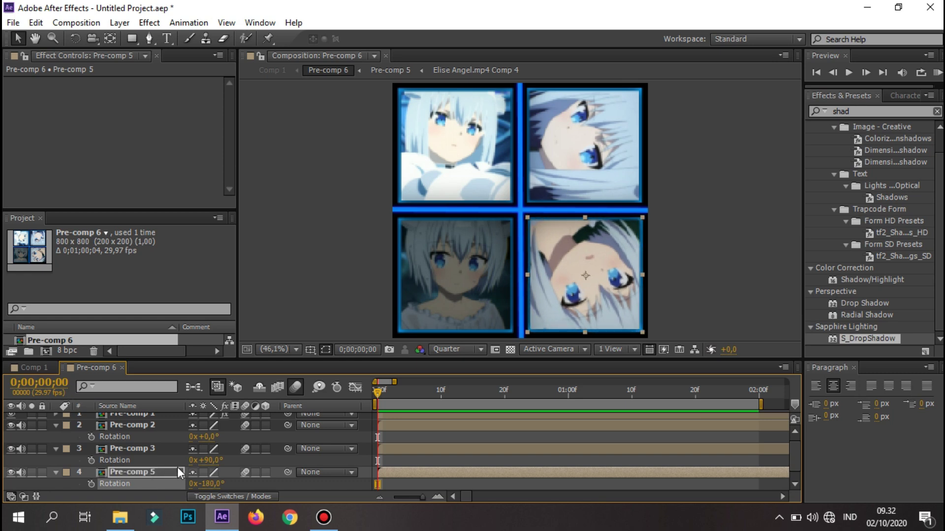
scroll(178, 466, "down", 1)
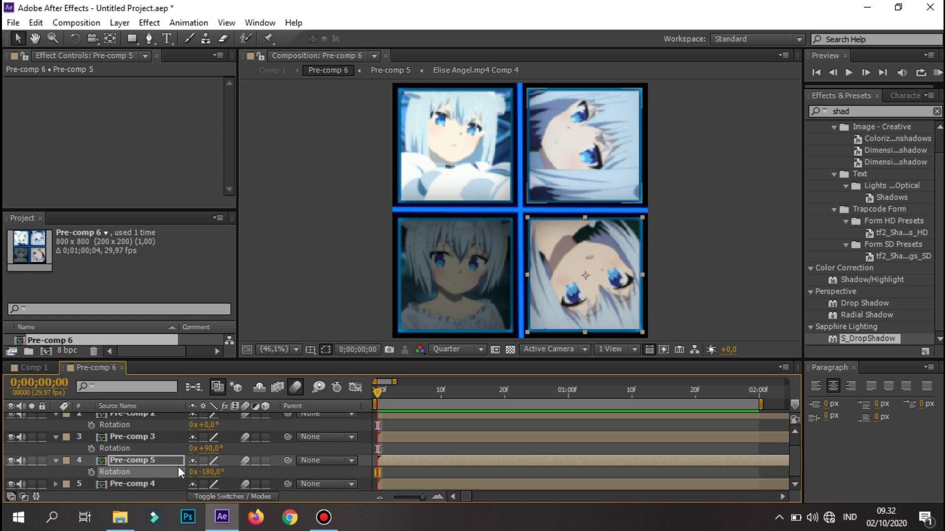
left_click(148, 484)
key("r")
left_click_drag(210, 485, 139, 473)
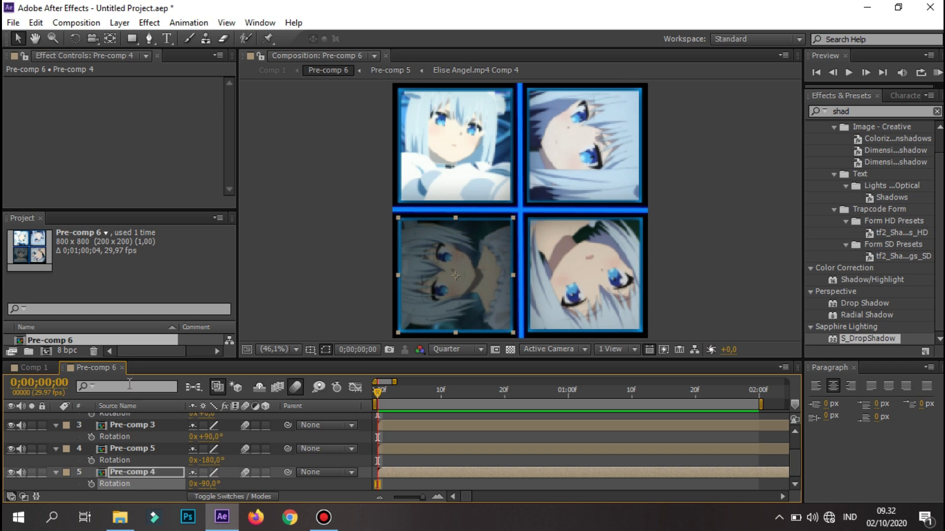
left_click(122, 368)
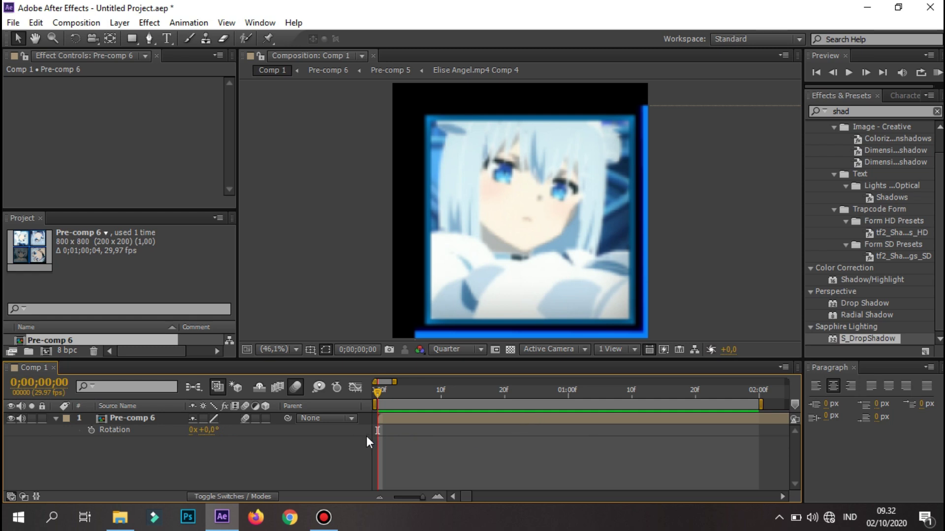
- Keyframe Pre-comp 6's Rotation at 0°, -90°, -180° and -270° at successive times
left_click(412, 416)
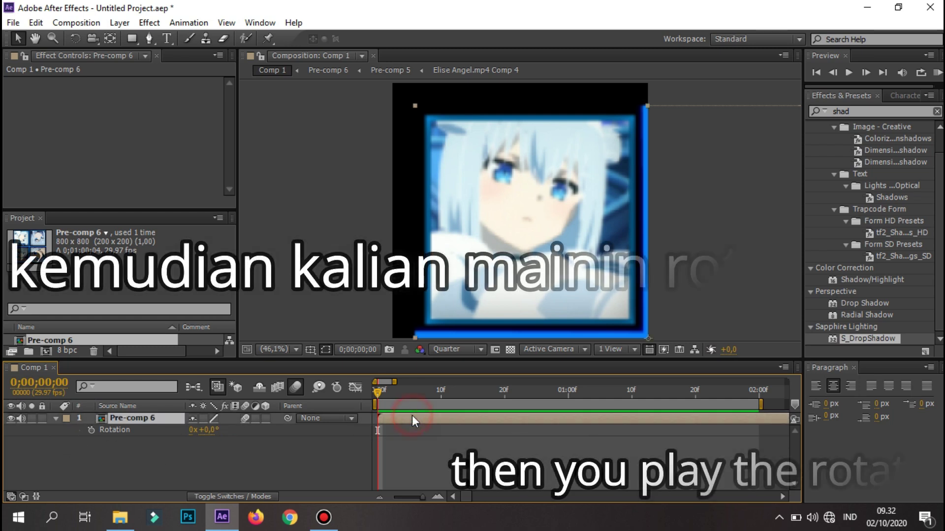
left_click(91, 430)
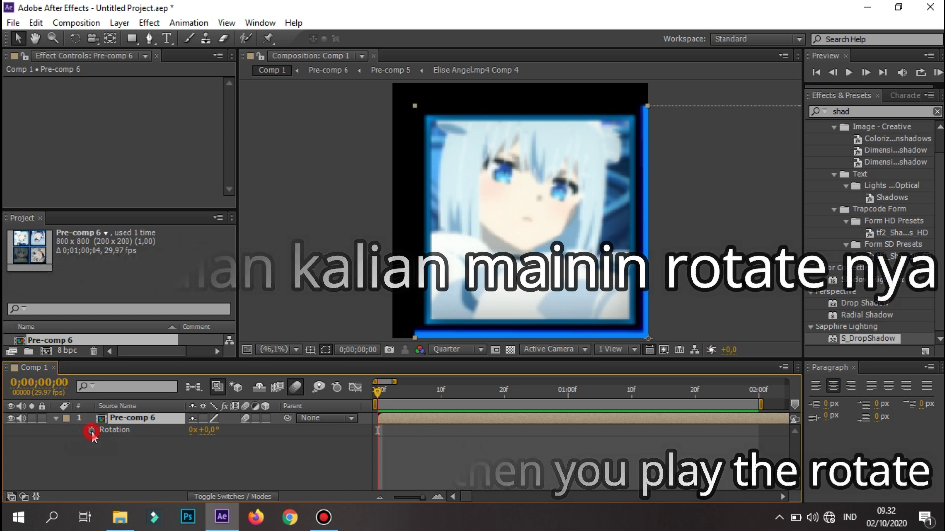
left_click_drag(383, 394, 441, 394)
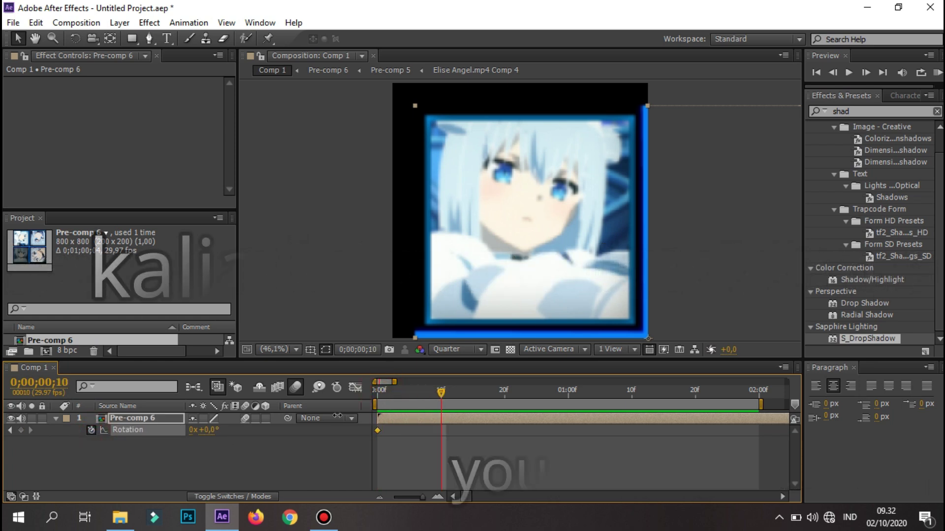
left_click_drag(215, 432, 134, 412)
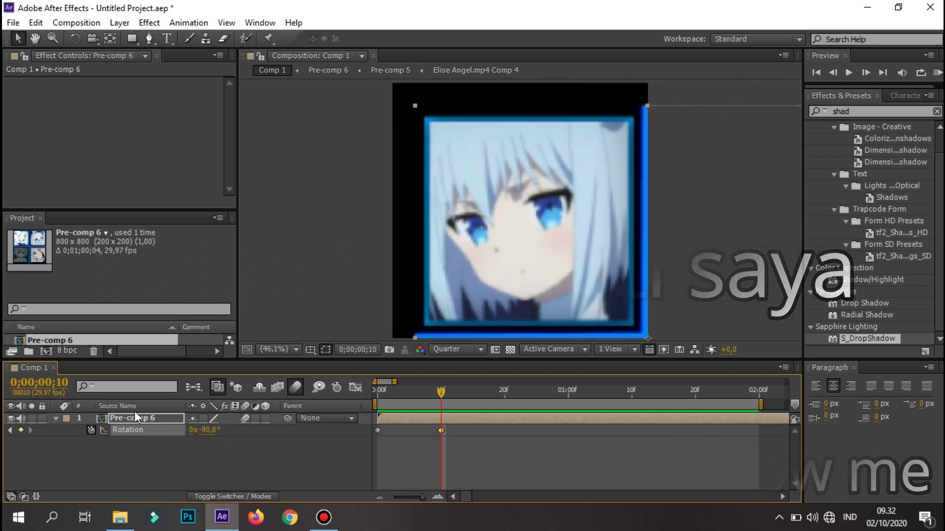
left_click_drag(520, 392, 536, 392)
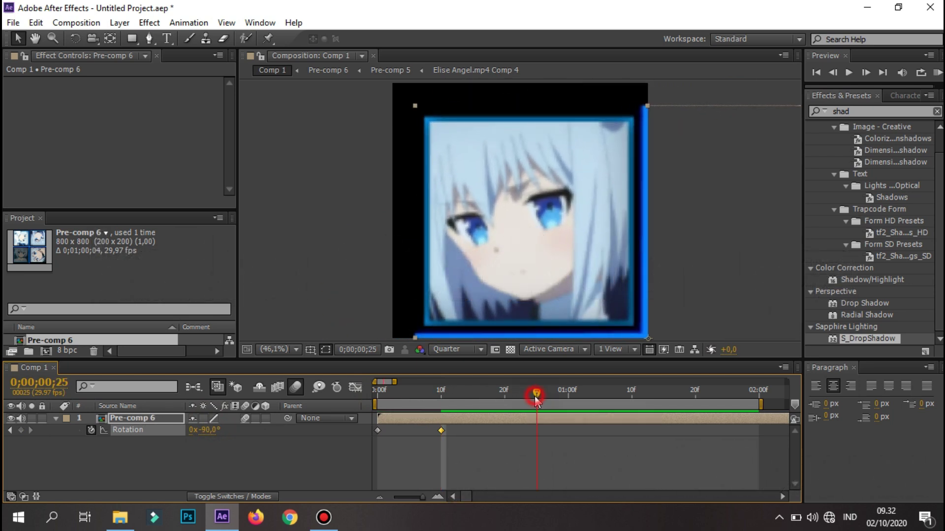
left_click_drag(211, 427, 125, 404)
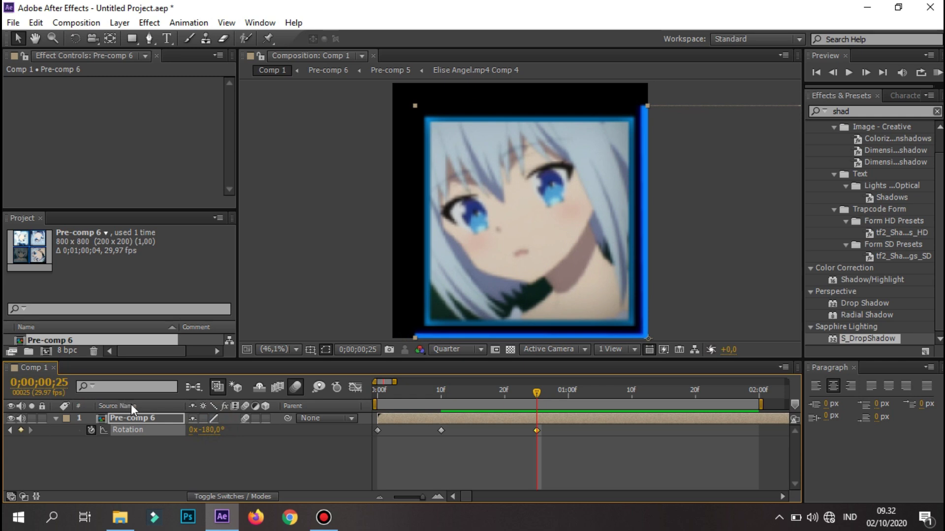
left_click(639, 396)
left_click_drag(211, 431, 124, 408)
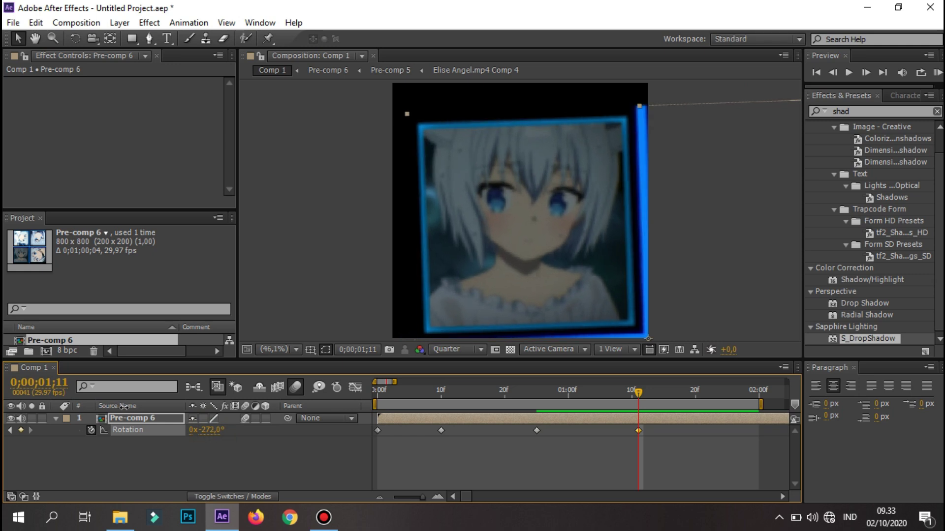
left_click_drag(124, 408, 127, 413)
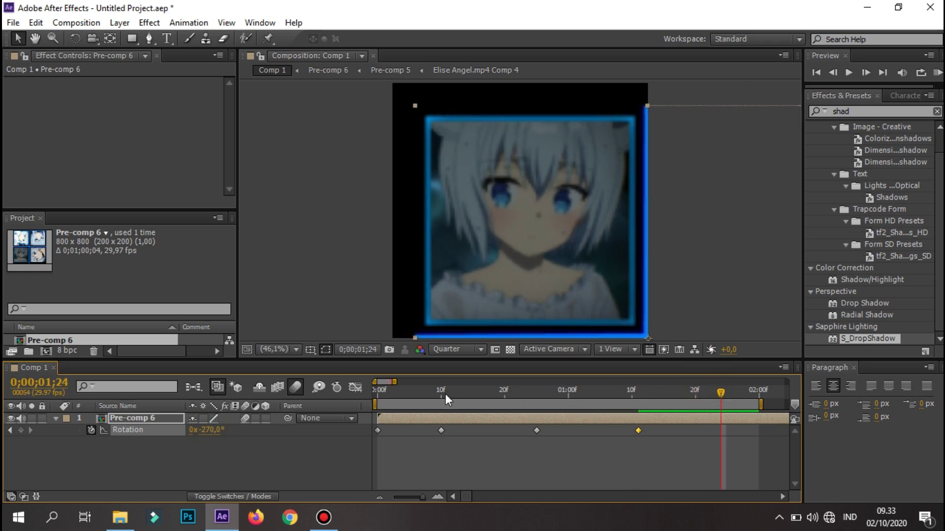
- Preview the spin, then shift and respace the four Rotation keyframes and select them all
left_click_drag(385, 396, 690, 452)
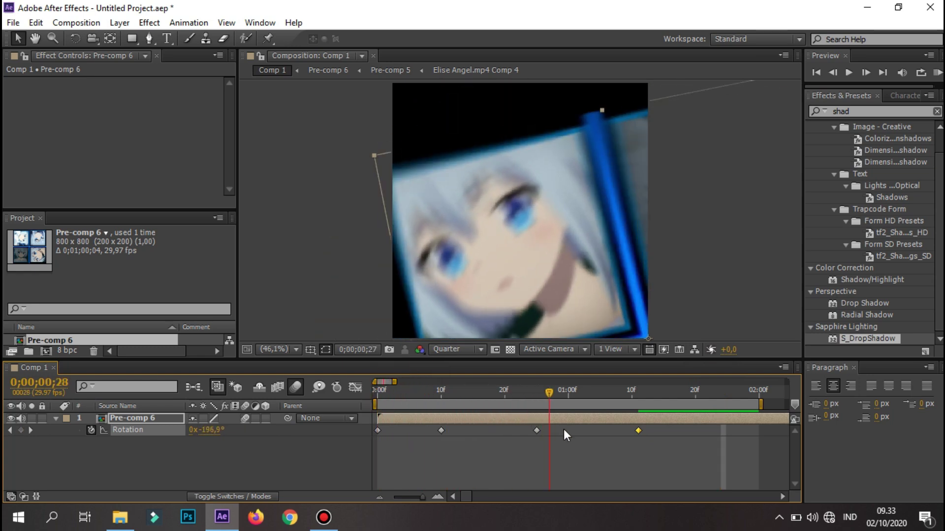
key("space")
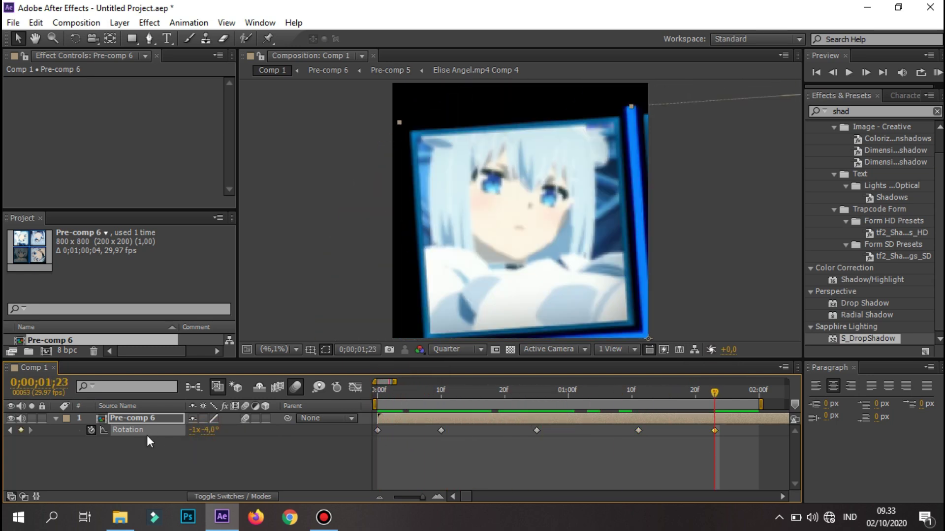
left_click(378, 392)
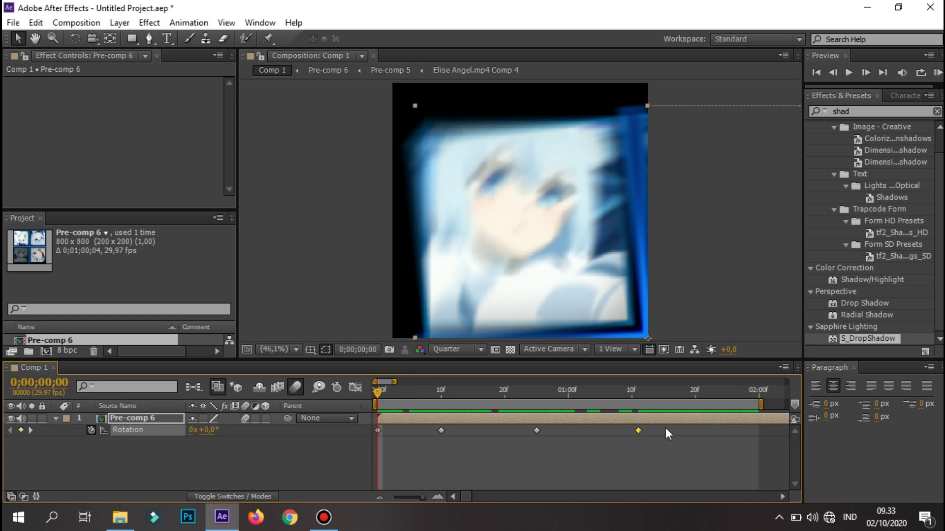
mouse_move(644, 434)
left_mouse_down()
mouse_move(377, 429)
mouse_move(403, 436)
left_mouse_up()
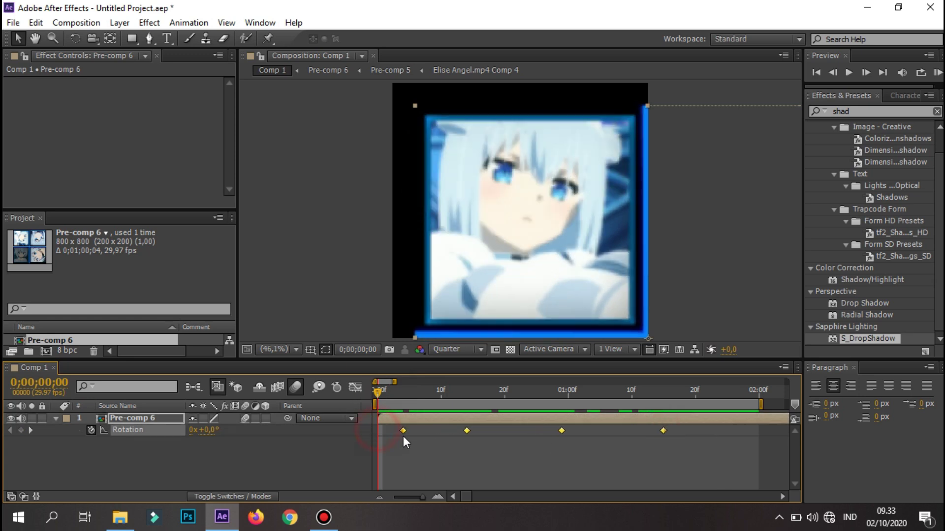
left_click(428, 429)
left_click(467, 429)
left_click_drag(477, 430, 495, 431)
left_click_drag(563, 430, 574, 433)
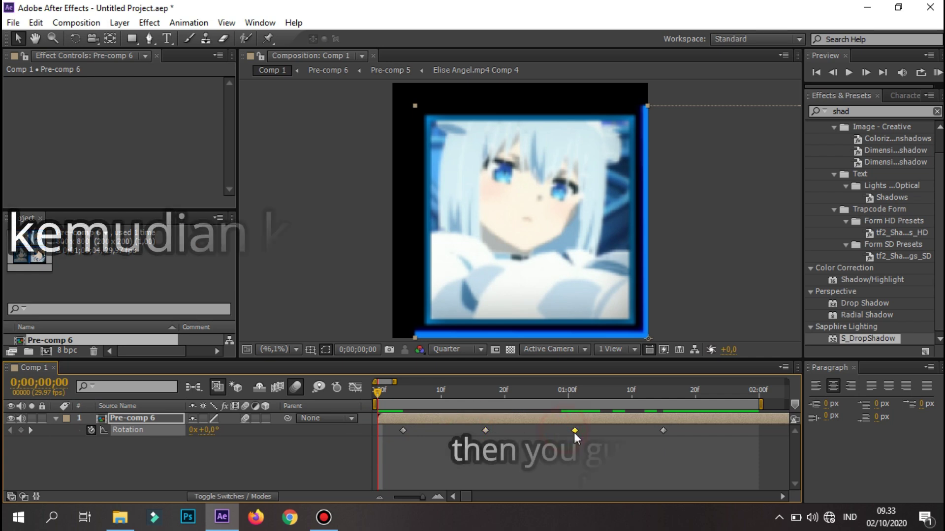
left_click(663, 430)
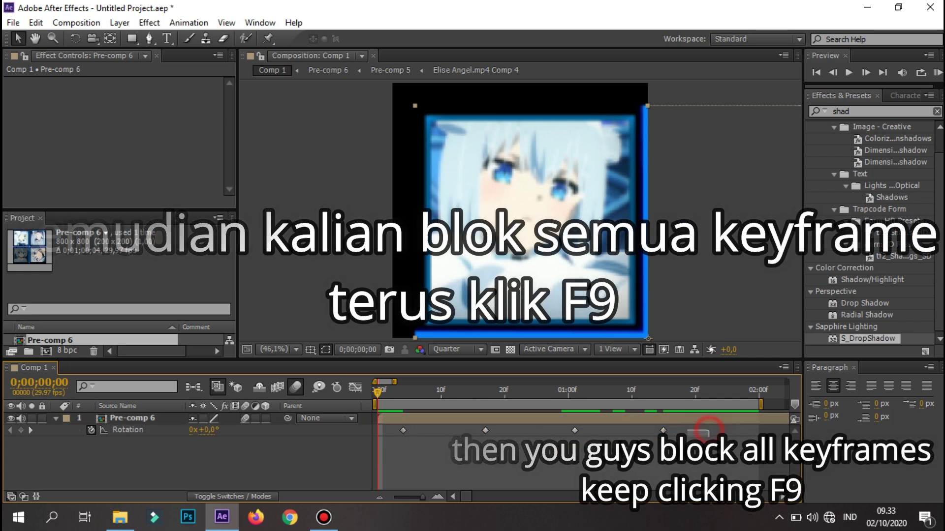
left_click_drag(717, 433, 395, 443)
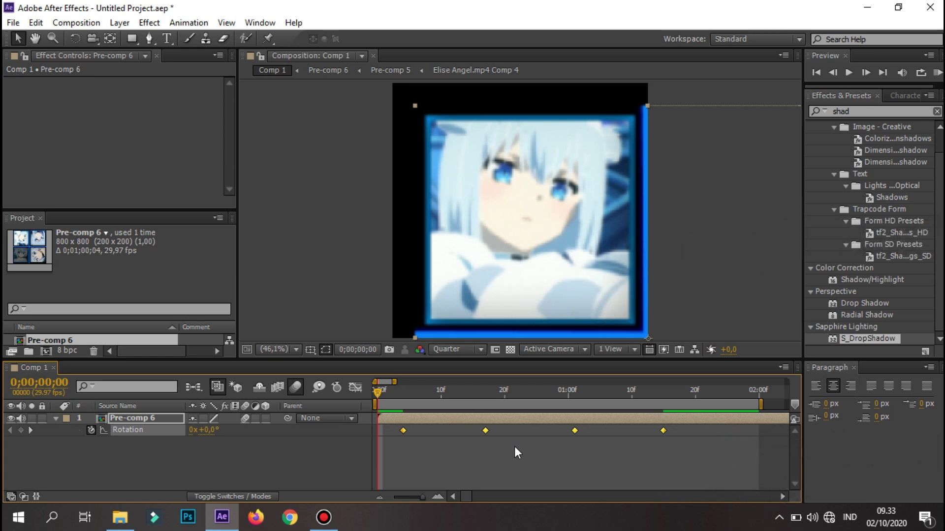
- Apply Easy Ease to the Rotation keyframes and show the speed graph in the Graph Editor
key("F9")
left_click(354, 388)
left_click(450, 482)
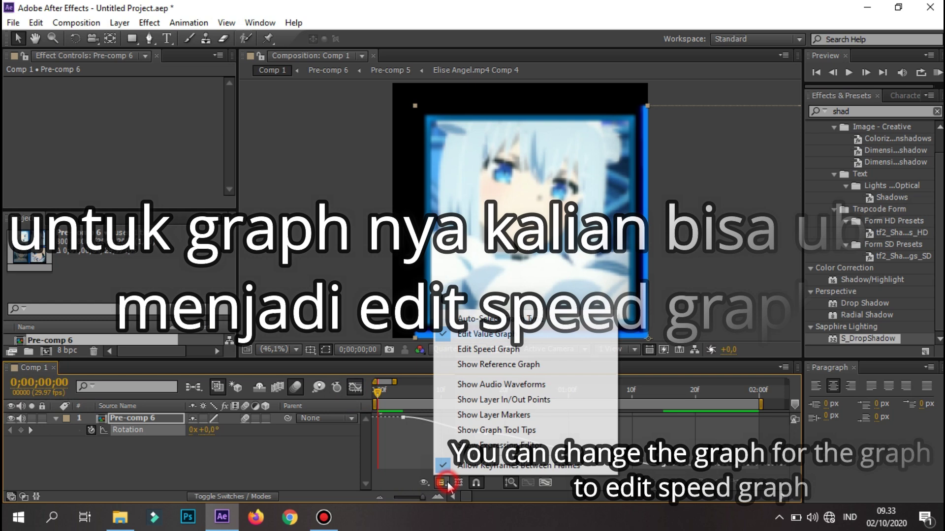
left_click(472, 349)
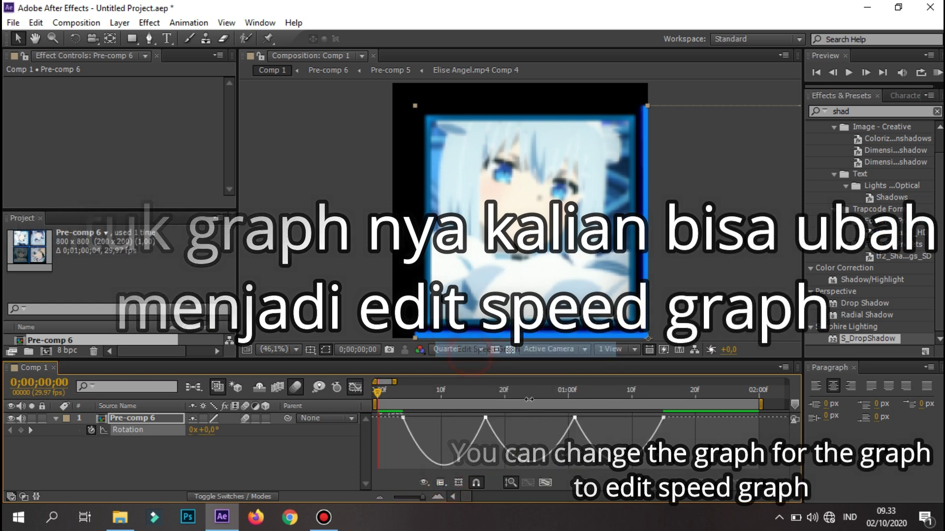
- Drag the keyframe influence handles into steep speed ramps, then preview the rotation
left_click(404, 416)
left_click_drag(418, 417, 403, 418)
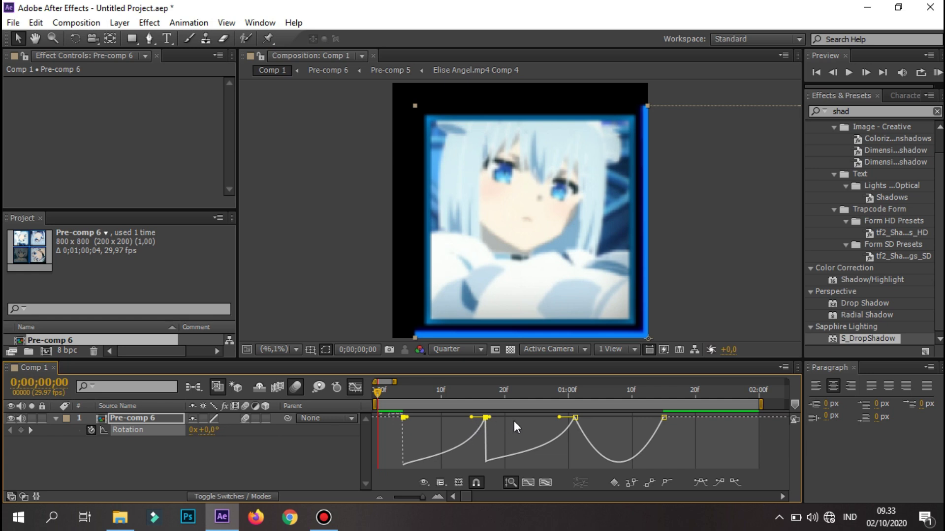
left_click_drag(471, 418, 461, 418)
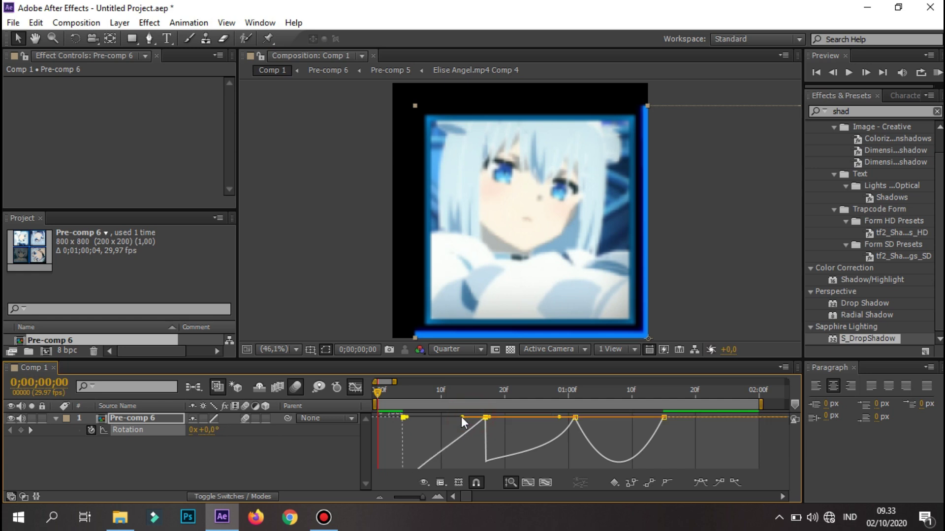
left_click(463, 420)
left_click(575, 418)
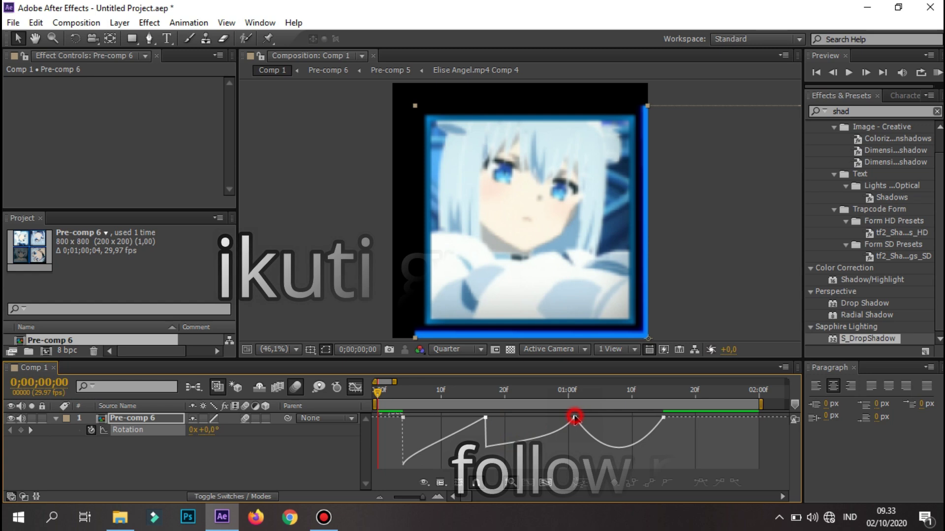
key("ctrl+a")
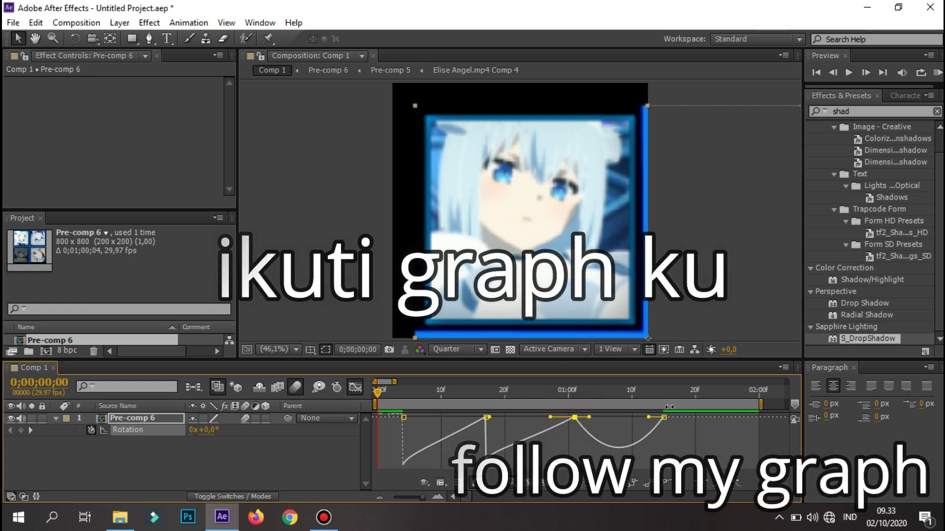
left_click_drag(589, 417, 567, 419)
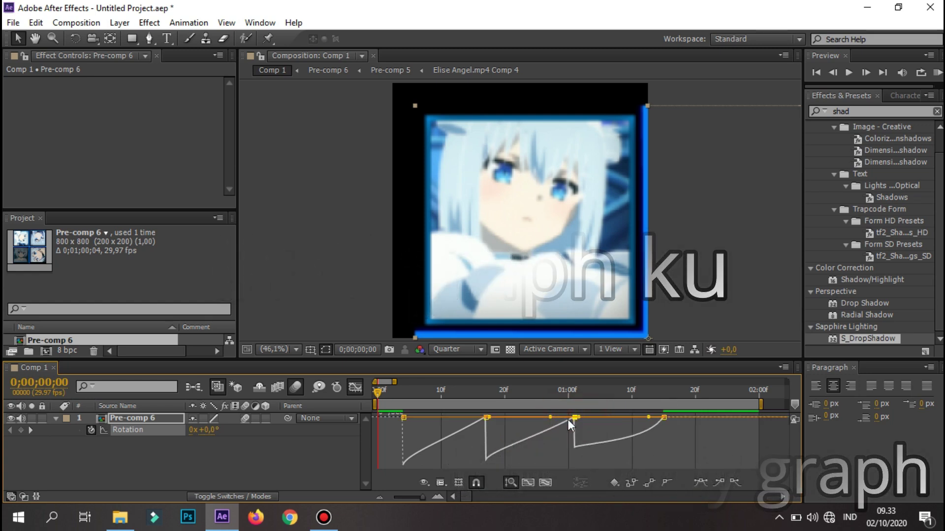
left_click(643, 419)
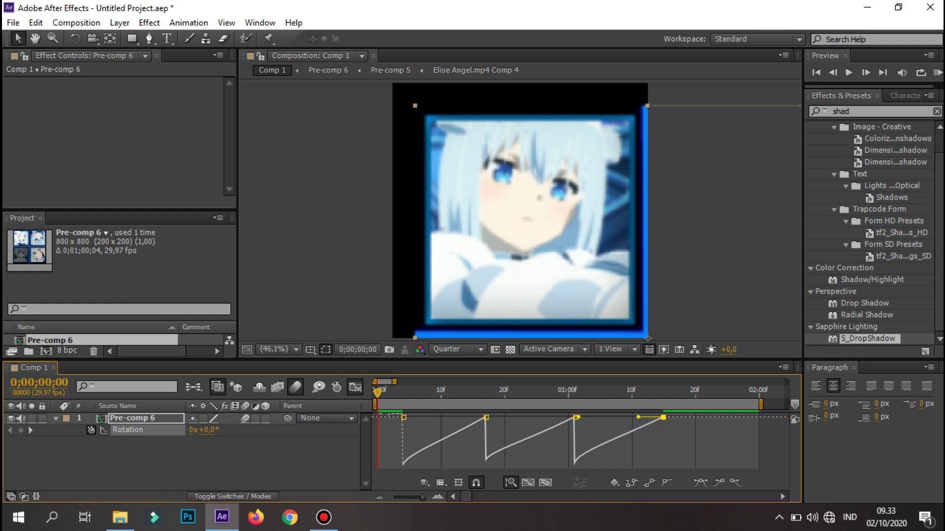
left_click(941, 75)
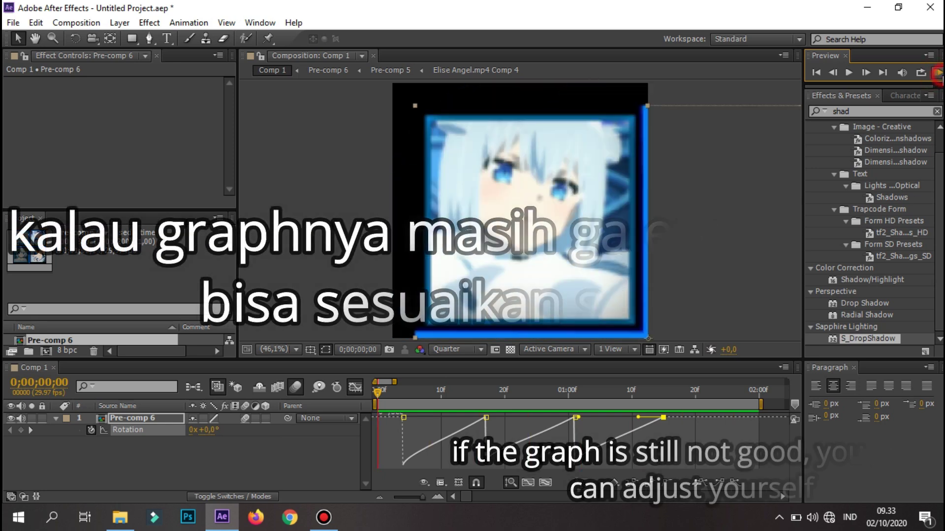
- Drag the influence handles to ease the first three Rotation speed segments of Pre-comp 6
left_click(403, 417)
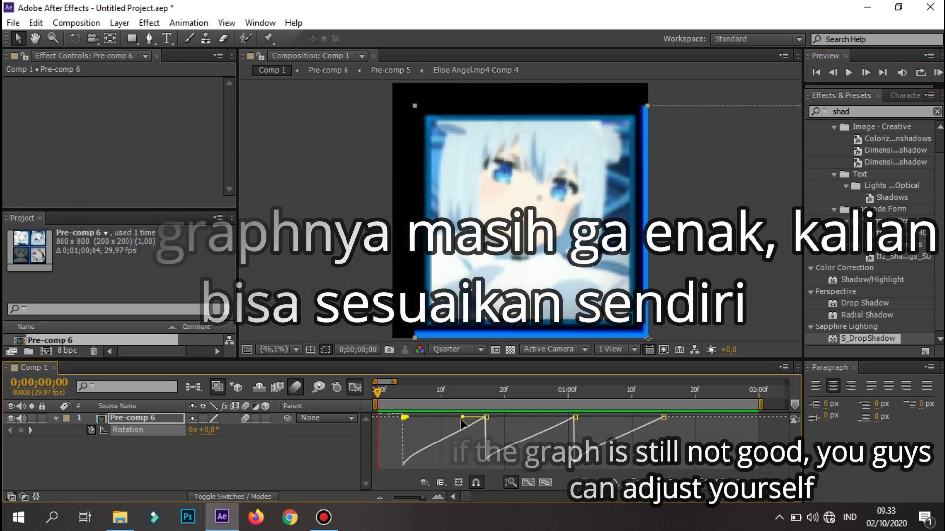
left_click_drag(463, 418, 487, 418)
left_click_drag(575, 417, 539, 418)
left_click_drag(636, 418, 623, 417)
- Preview the rotation, then extend the third segment's easing influence and preview again
left_click(938, 72)
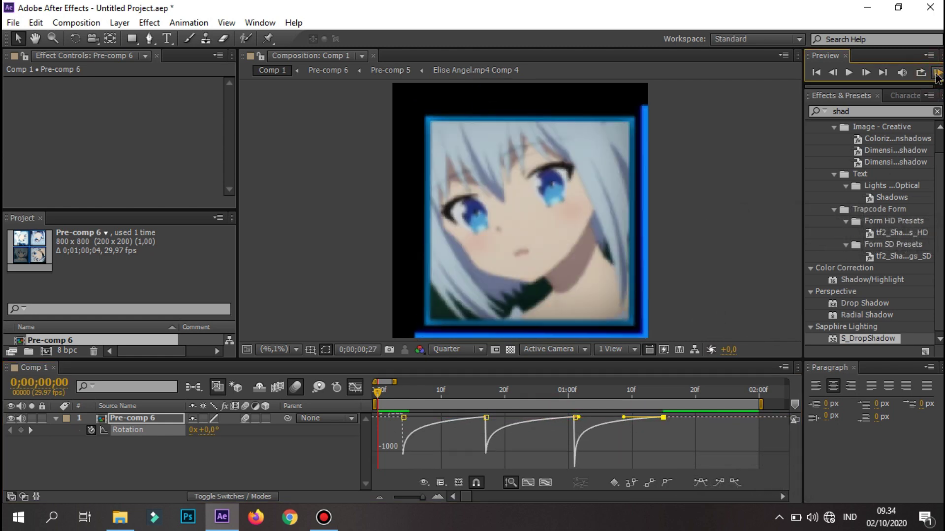
left_click(546, 435)
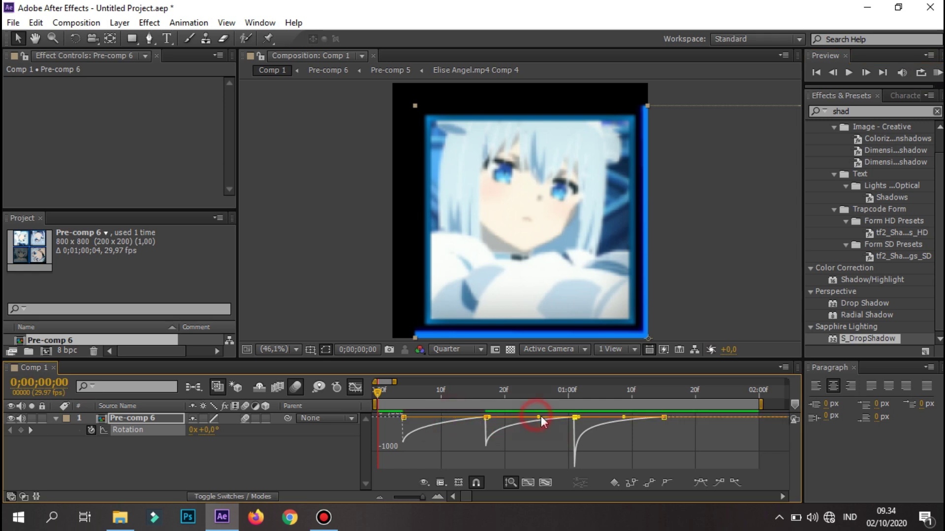
left_click_drag(624, 417, 630, 416)
left_click(937, 72)
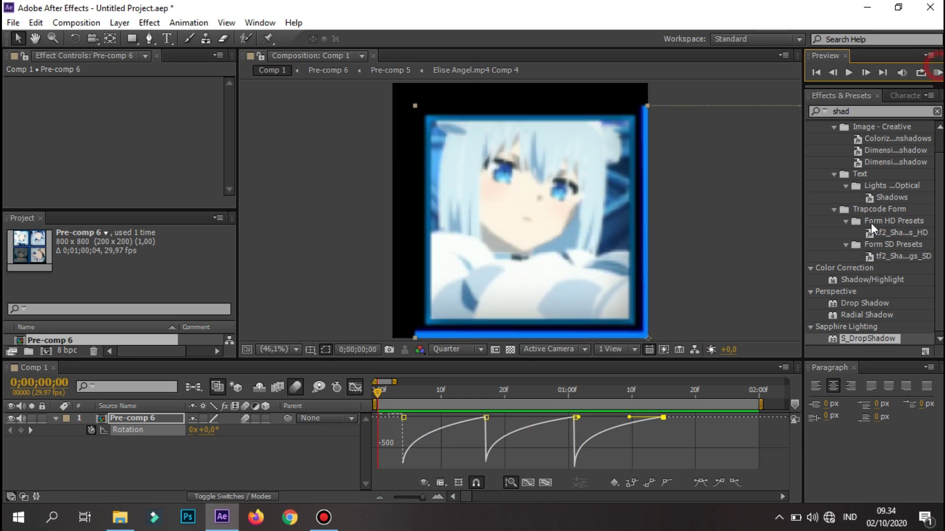
- Reshape the curve between the first two keyframes and deepen the ease at the 5f keyframe
left_click(406, 417)
left_click_drag(413, 418, 427, 423)
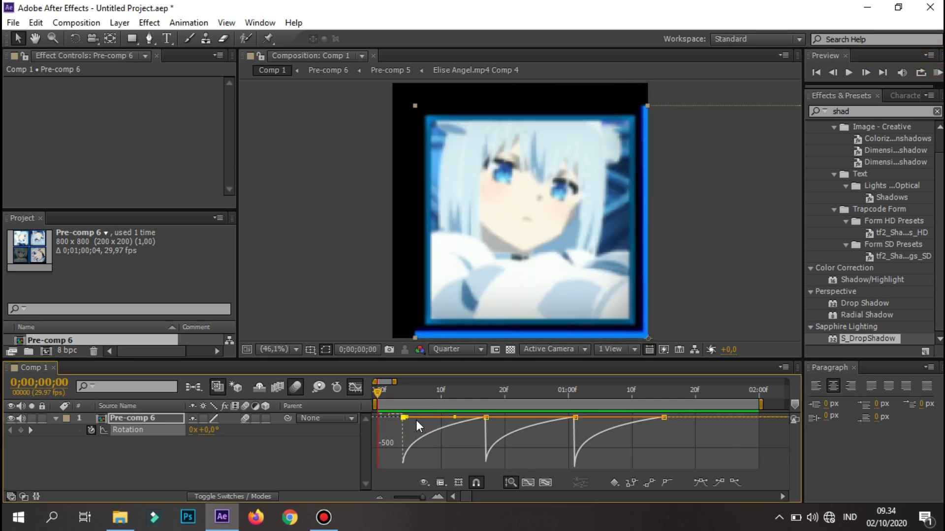
left_click_drag(397, 383, 387, 383)
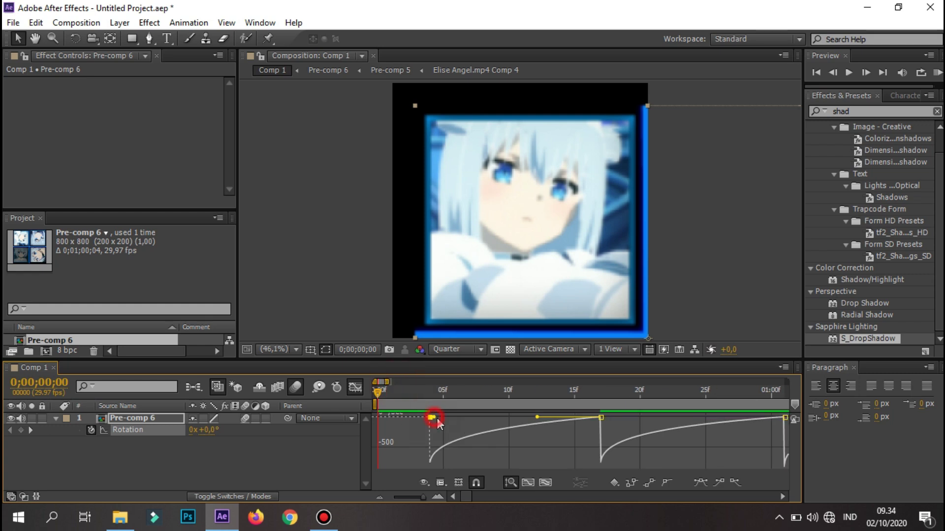
left_click_drag(528, 417, 439, 418)
left_click(938, 73)
- Round the speed dip at the 01:00f Rotation keyframe, preview, and return to layer bars
left_click(601, 418)
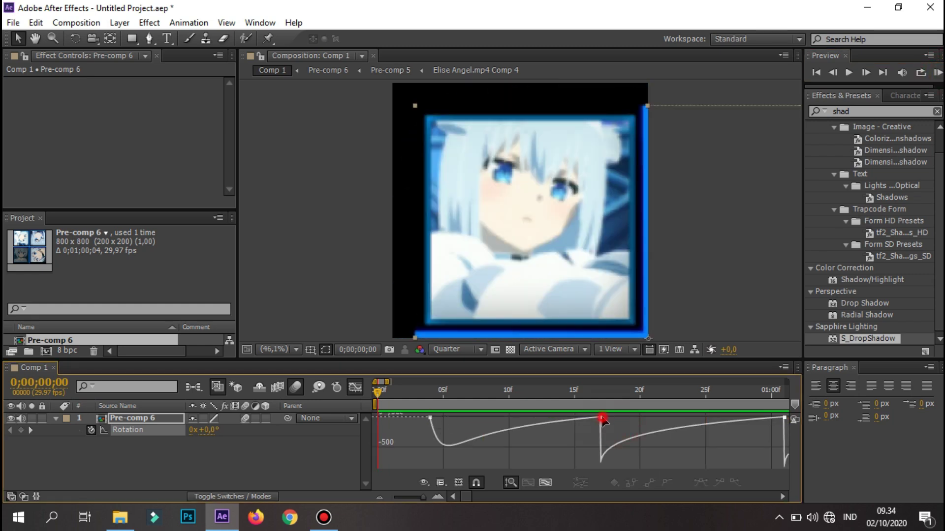
left_click_drag(383, 382, 387, 383)
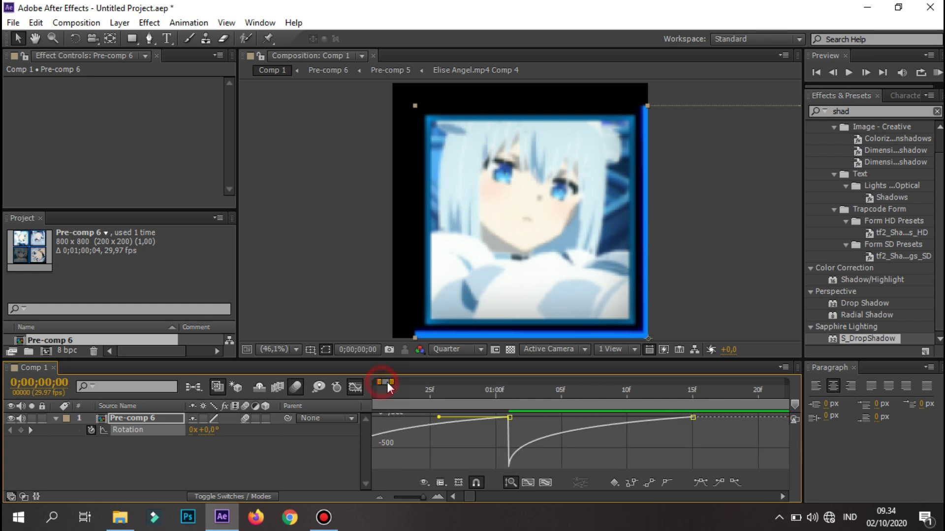
left_click(509, 417)
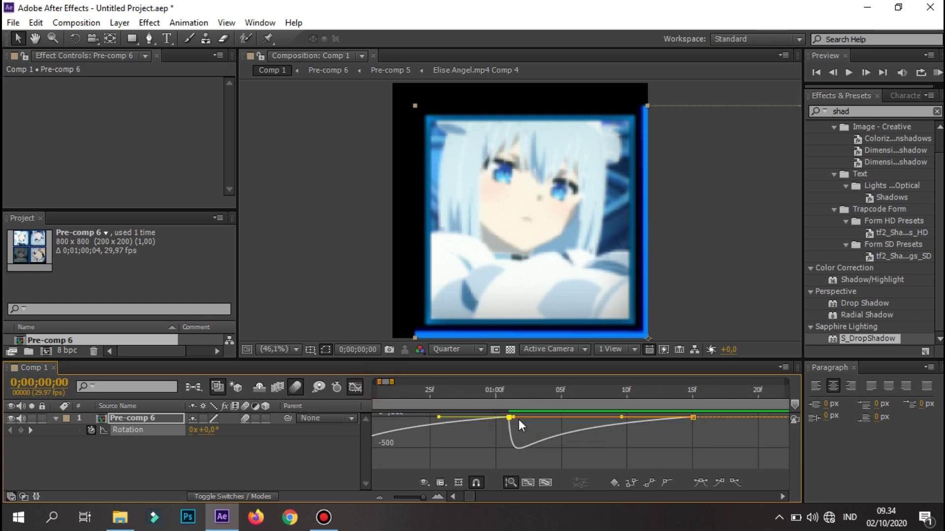
left_click_drag(522, 418, 514, 417)
key("space")
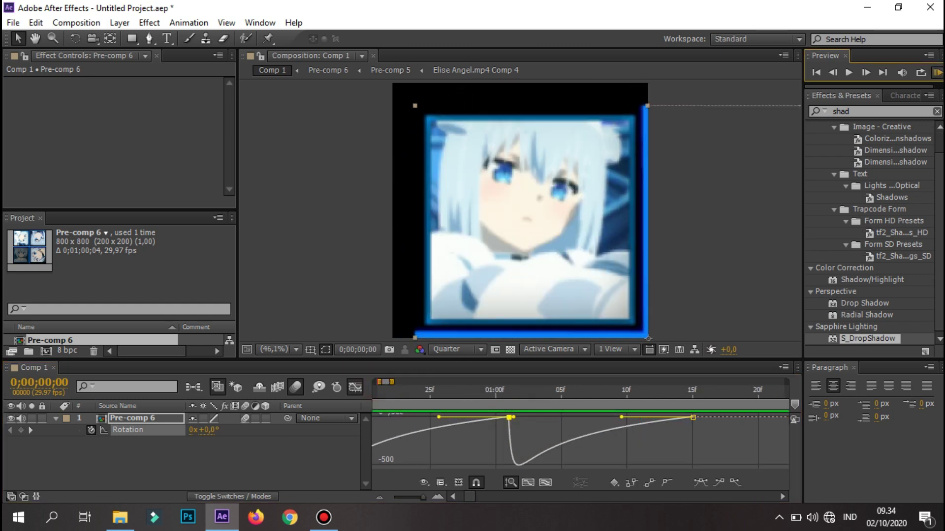
left_click(923, 111)
left_click(358, 388)
left_click(556, 449)
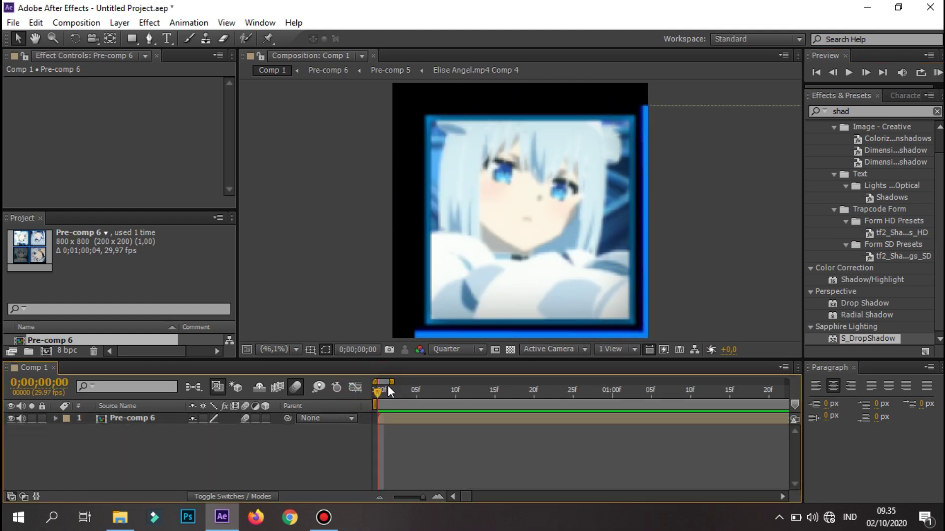
- Pre-compose the animated layer into Pre-comp 6 Comp 1
left_click_drag(389, 384, 425, 395)
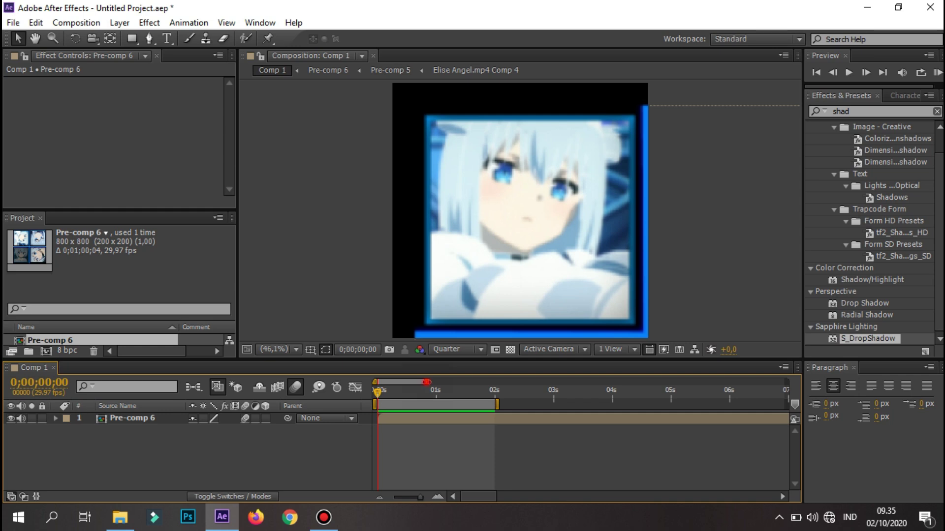
right_click(448, 417)
left_click(485, 415)
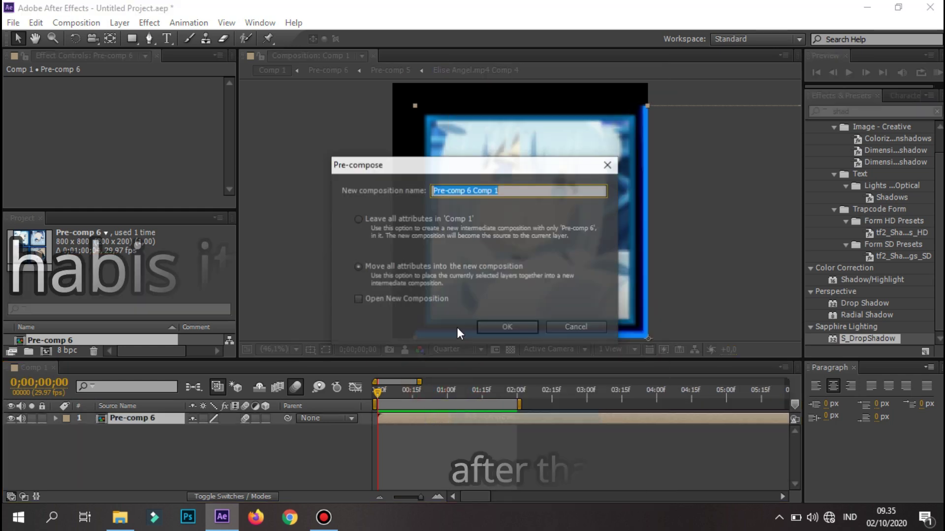
left_click(516, 327)
- Split the nested layer at 02:00, delete the later part, and return to the first frame
left_click(517, 390)
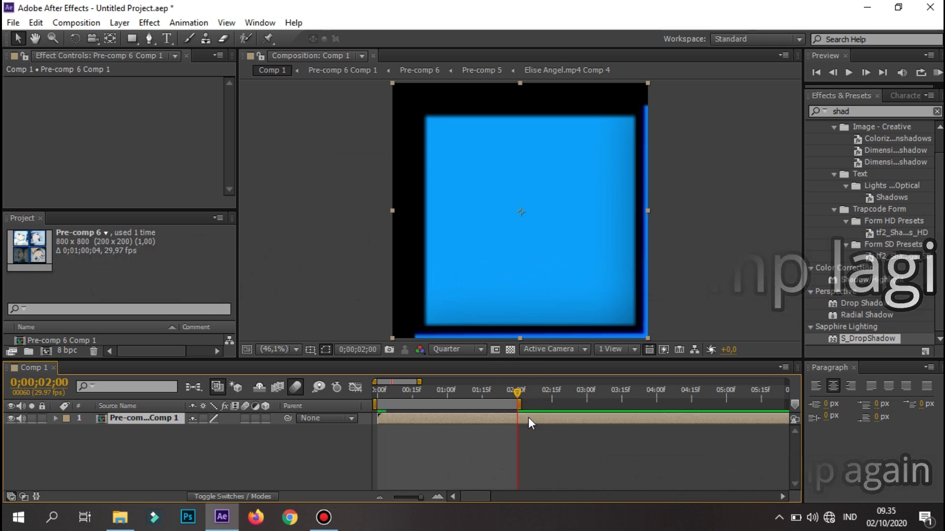
key("ctrl+shift+d")
key("Delete")
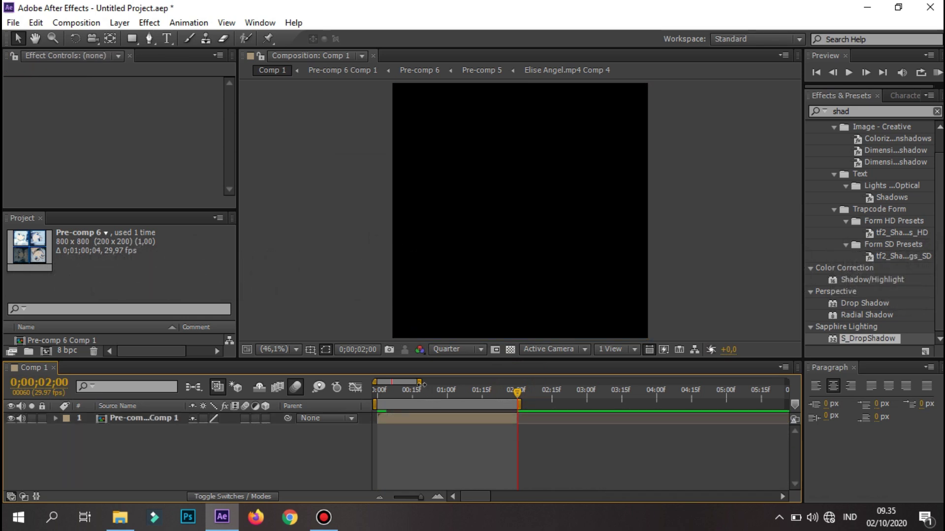
left_click_drag(419, 383, 411, 383)
key("Home")
- Add a Null Object, parent the pre-comp to Null 1, and trim Null 1 to end at 02:00
right_click(206, 439)
mouse_move(418, 297)
left_click(453, 371)
left_click_drag(288, 430, 123, 418)
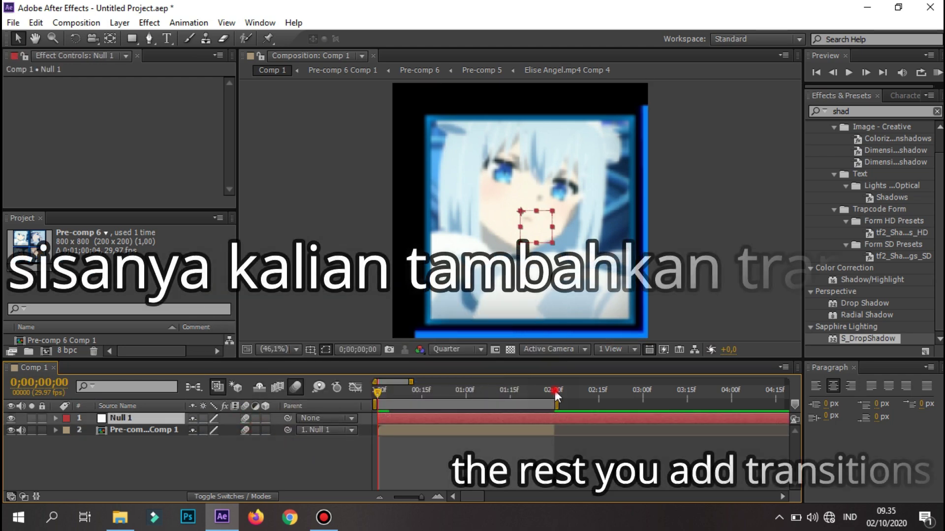
left_click(554, 391)
key("alt+bracketright")
key("Home")
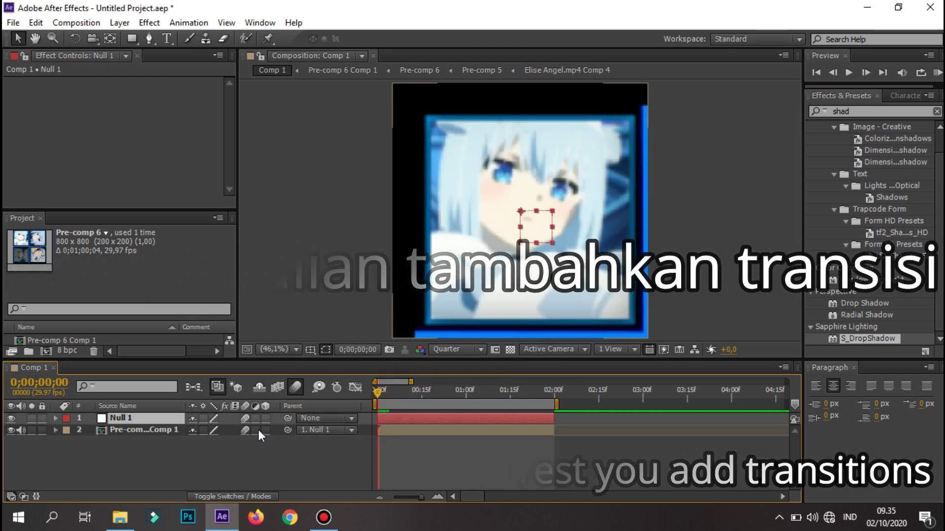
- Bring Scale keyframes onto Null 1 and view them as a Scale value graph
key("ctrl+v")
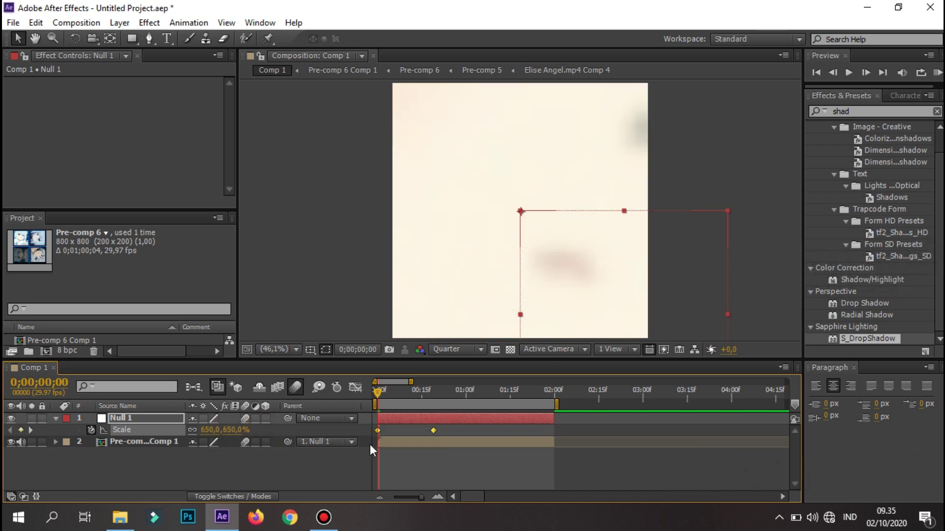
key("shift+F3")
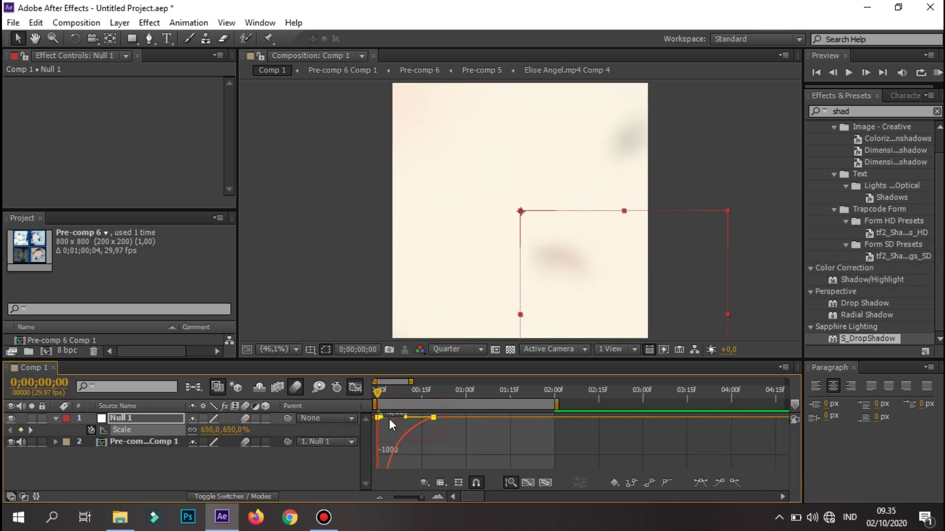
left_click(440, 483)
left_click(444, 489)
left_click(441, 485)
left_click(487, 333)
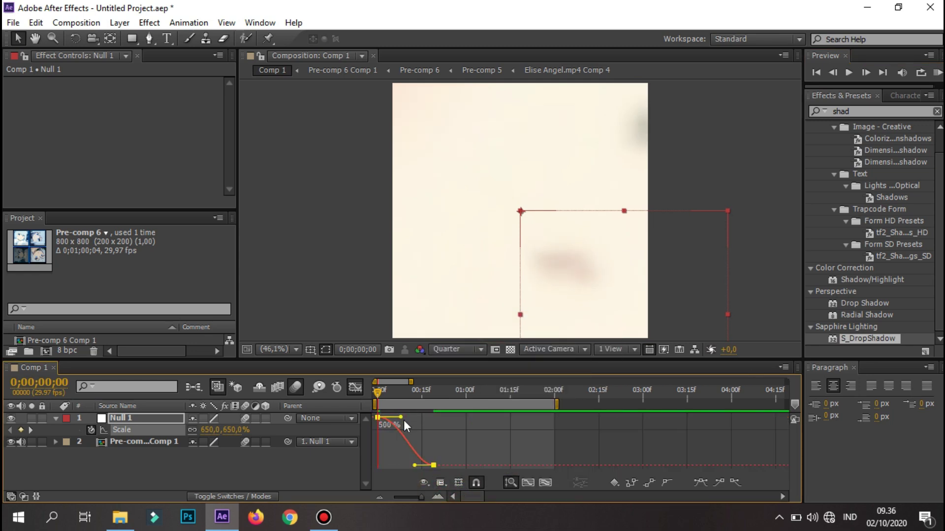
key("shift+F3")
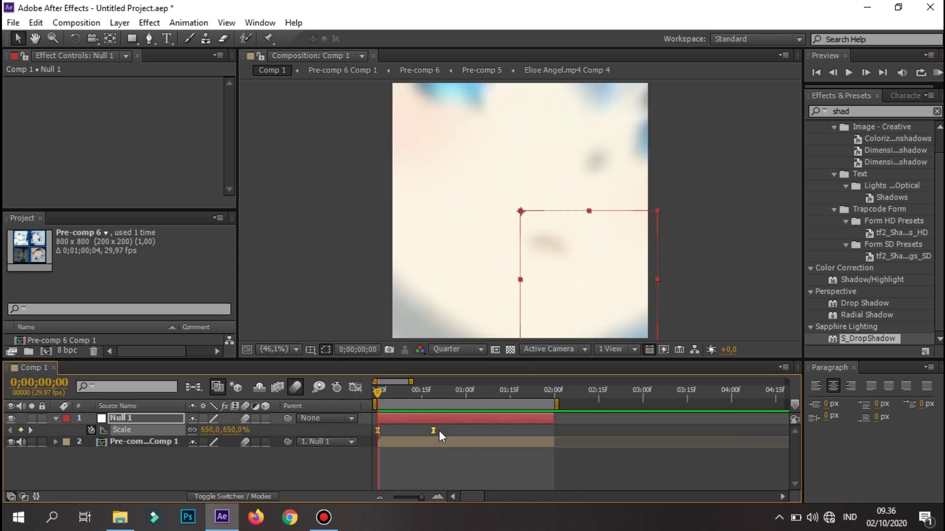
- Raise the starting Scale value slightly and shift Null 1 and its keyframes to start later
left_click(356, 388)
key("space")
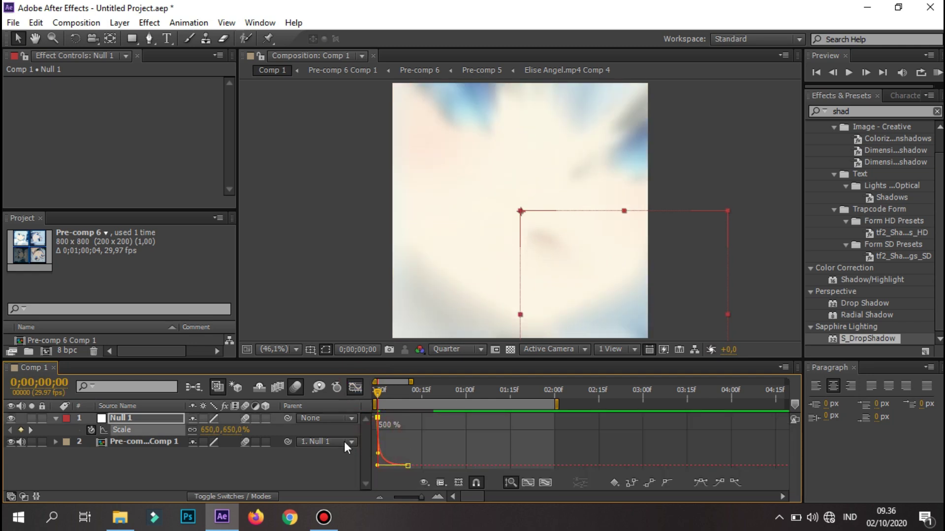
left_click_drag(377, 433, 361, 434)
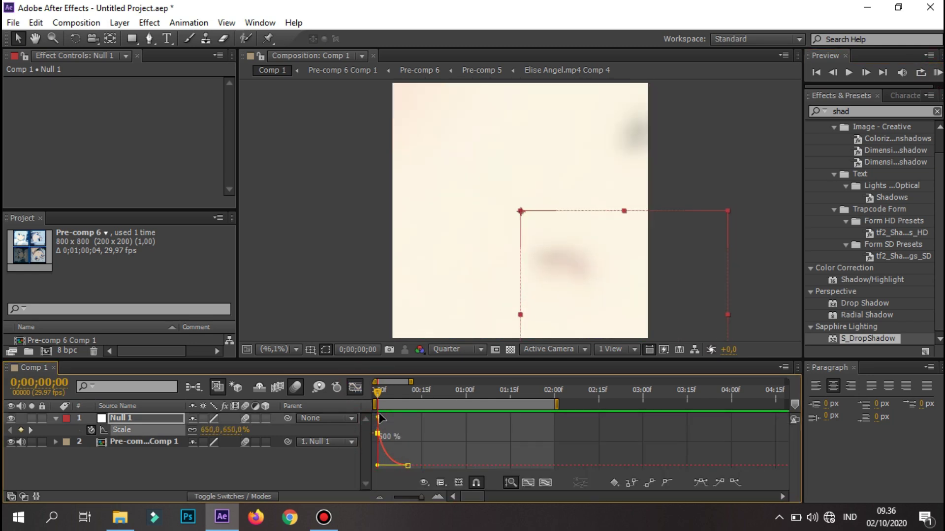
left_click(936, 74)
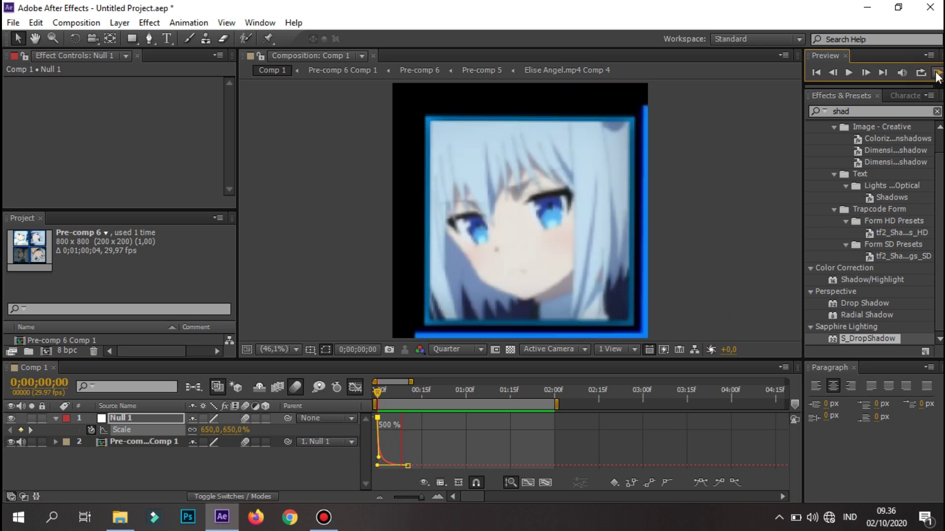
key("shift+F3")
left_click_drag(378, 437, 381, 403)
key("space")
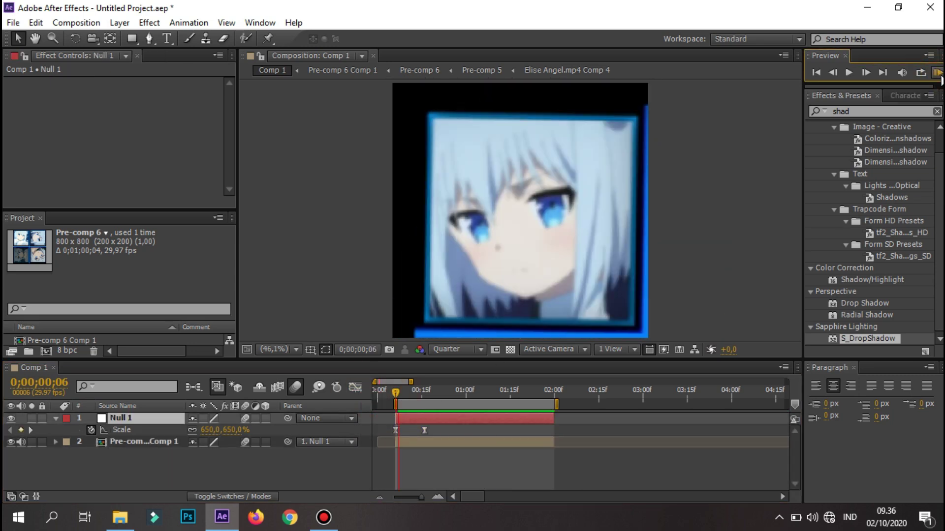
- Nudge a Scale keyframe earlier and ease the zoom-in Scale curve up to the 01:19 keyframe
left_click_drag(502, 431, 494, 431)
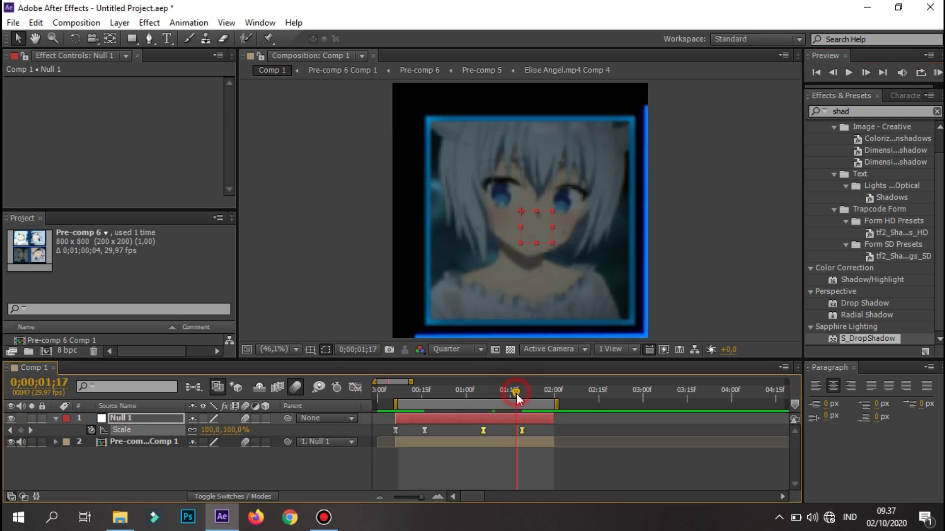
left_click(468, 436)
left_click(520, 431)
key("shift+F3")
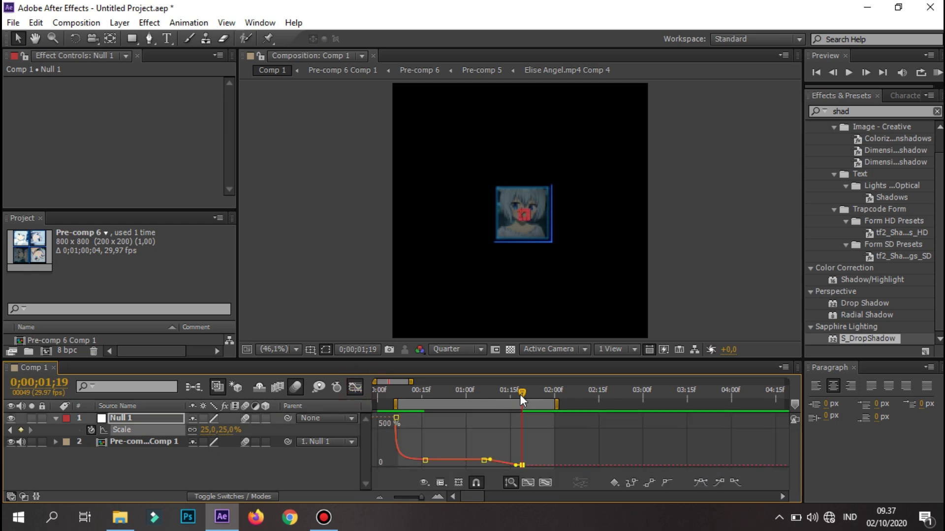
left_click_drag(376, 382, 595, 379)
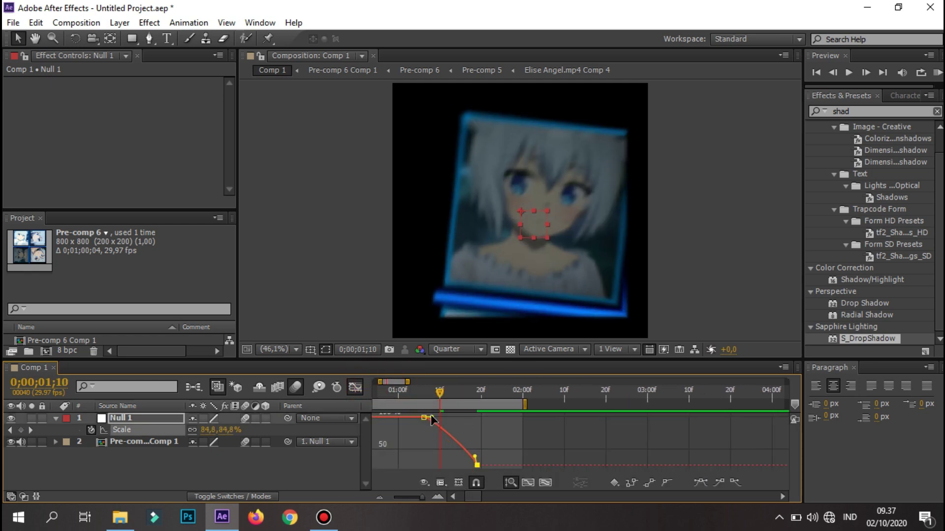
left_click_drag(525, 404, 483, 404)
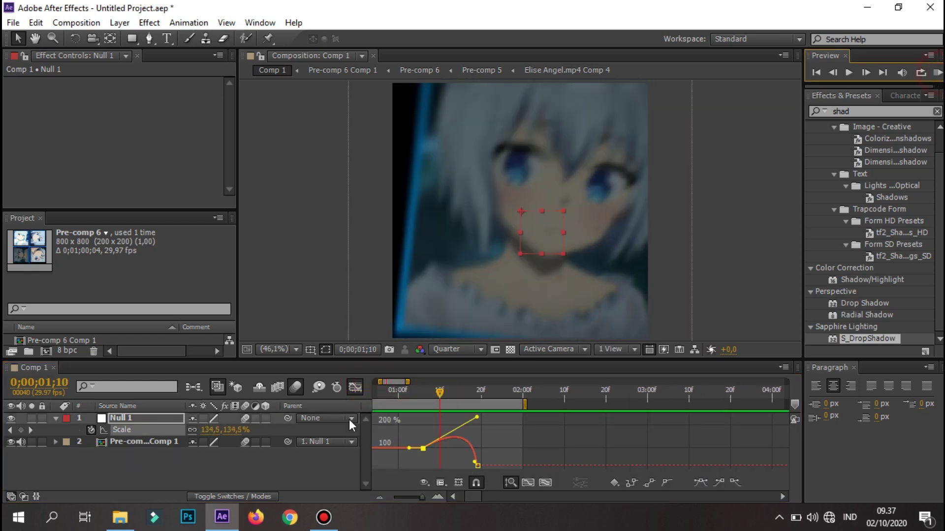
key("shift+F3")
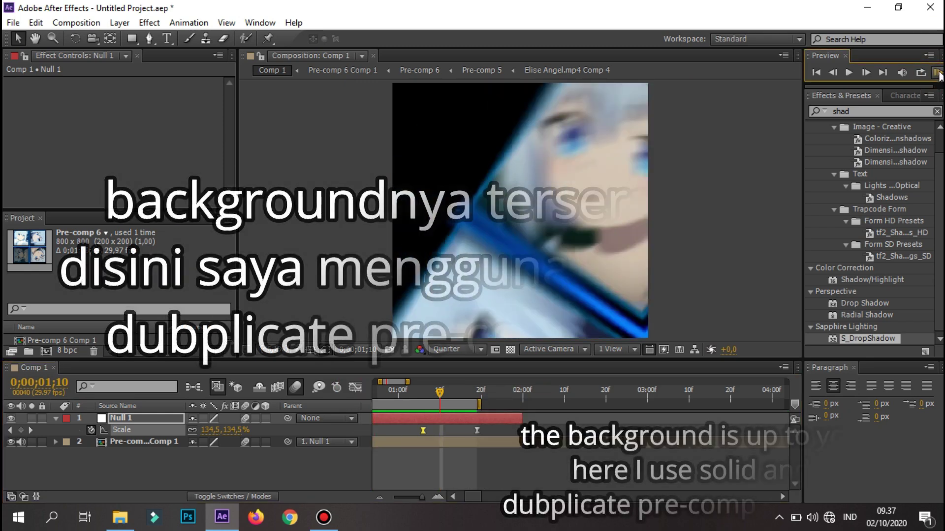
- Duplicate the pre-comp layer and reveal the duplicate's Rotation
left_click(438, 443)
key("ctrl+d")
key("r")
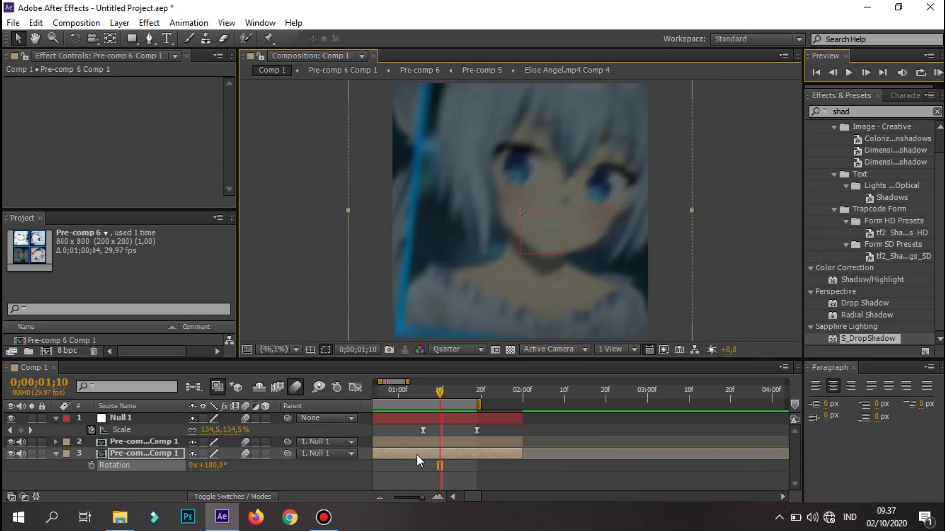
- Add a new Royal Blue Solid 2 background layer
right_click(143, 479)
mouse_move(169, 331)
left_click(389, 369)
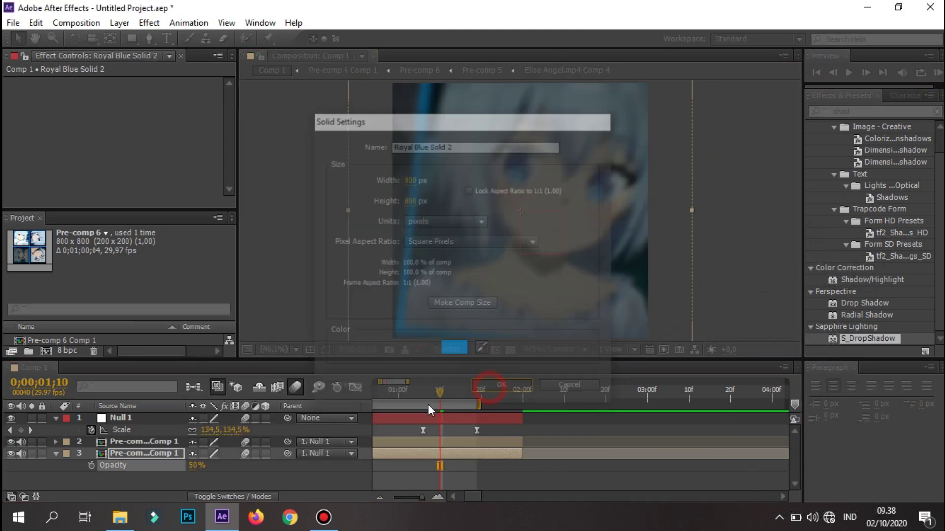
left_click(453, 346)
- Apply S_DropShadow to the top pre-comp, adjust its Shift Y, and preview the finished clip
left_click_drag(835, 353, 137, 441)
scroll(118, 148, "down", 3)
left_click(142, 192)
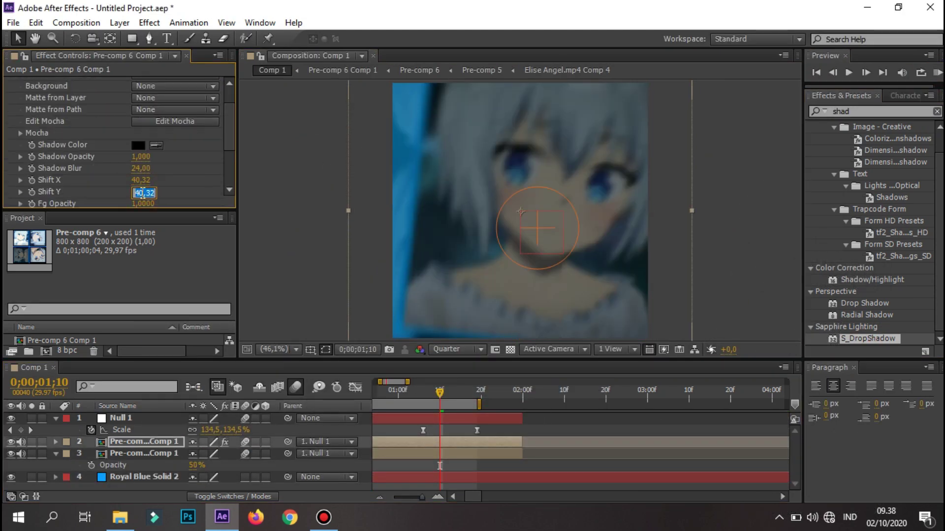
left_click(568, 424)
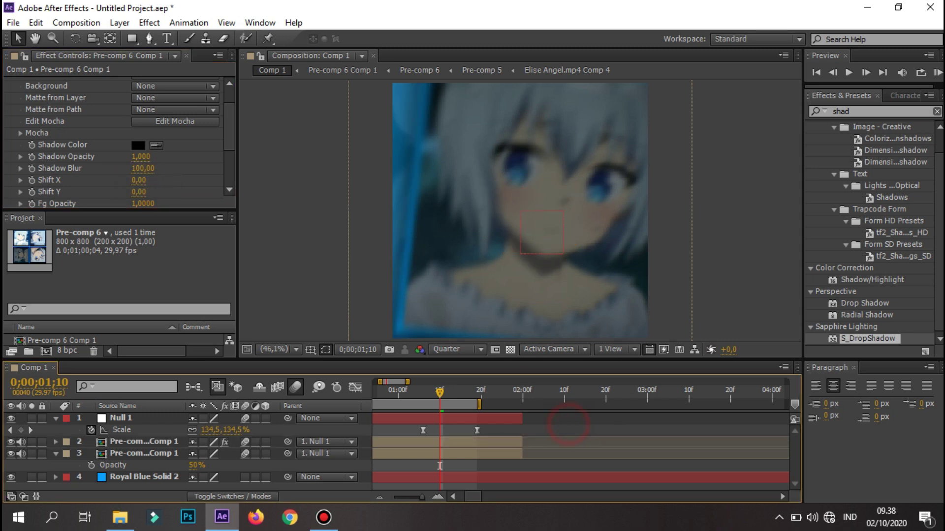
left_click(936, 74)
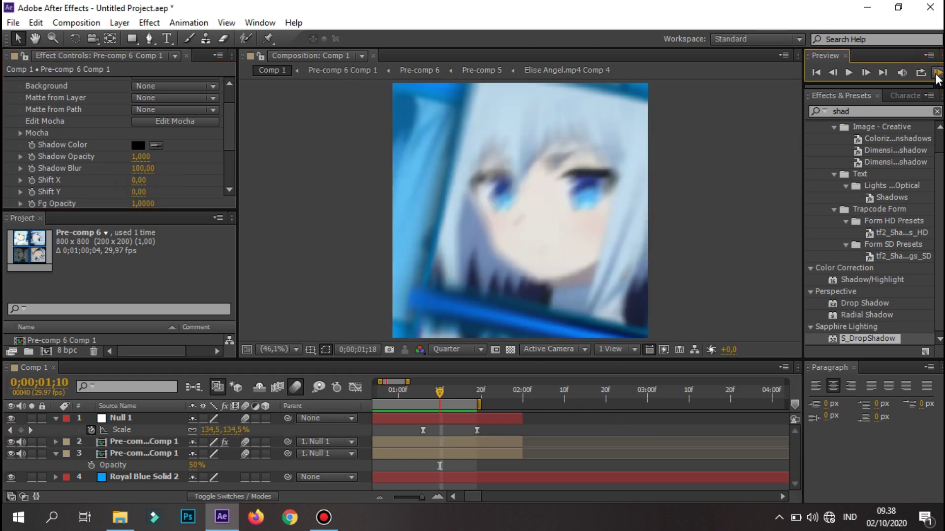